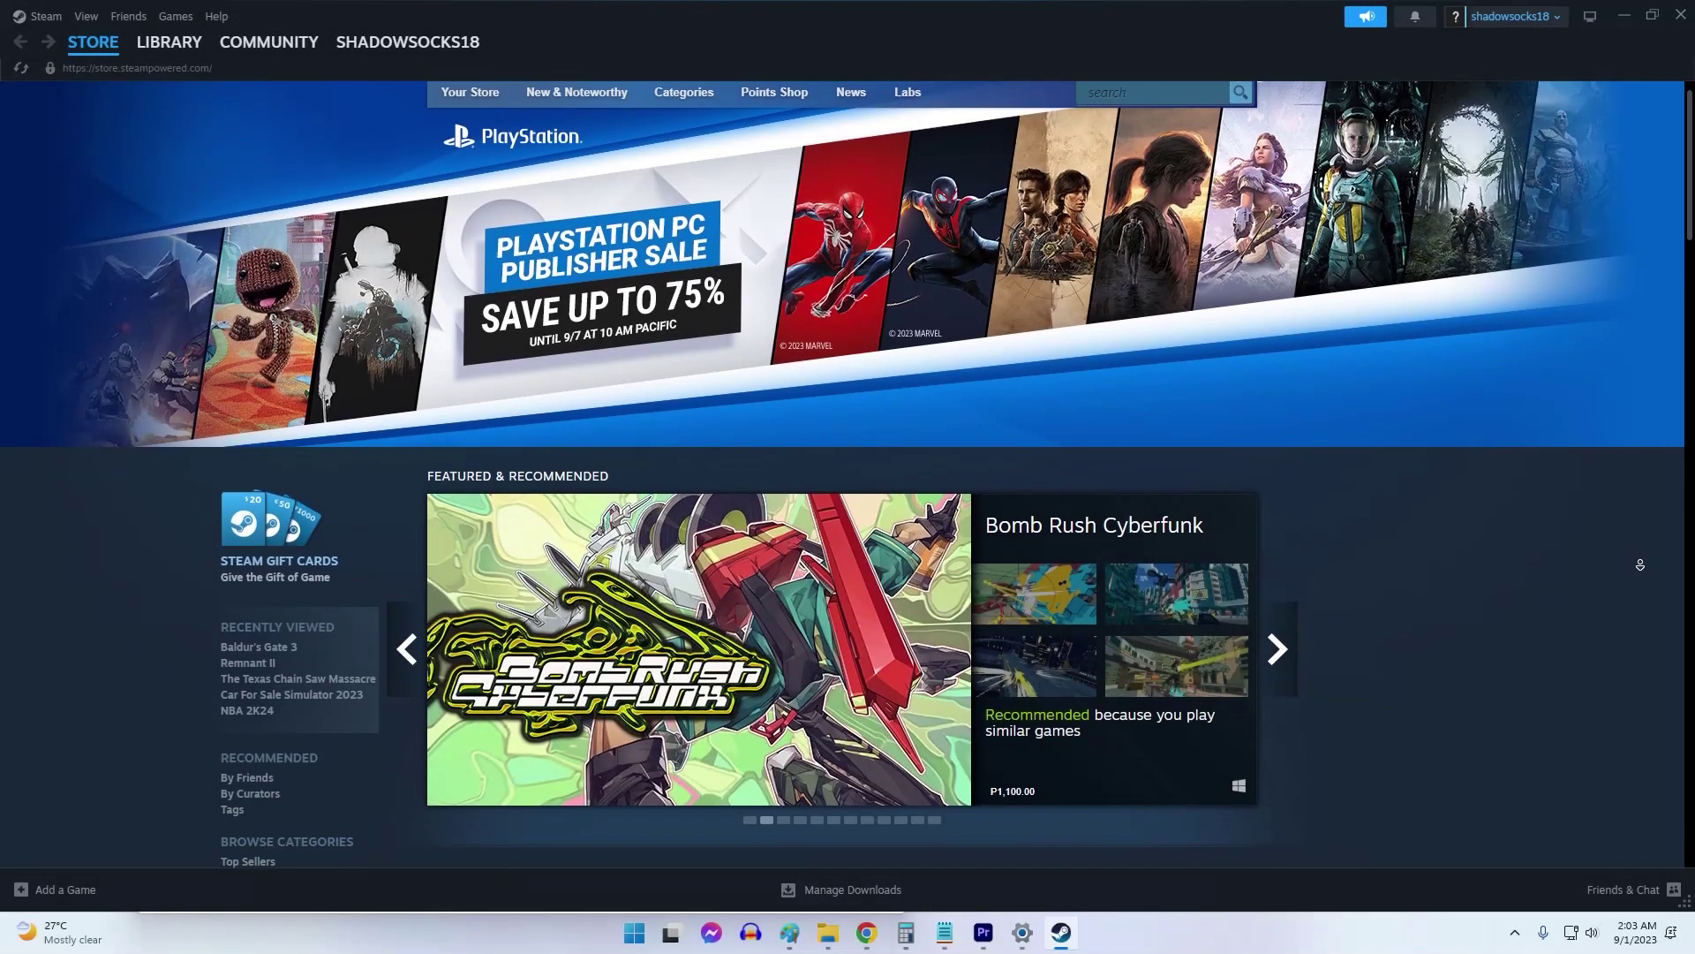
End the Steam Client WebHelper process from Task Manager.
{"action": "scroll", "coordinate": [1639, 565], "scroll_direction": "down", "scroll_amount": 1}
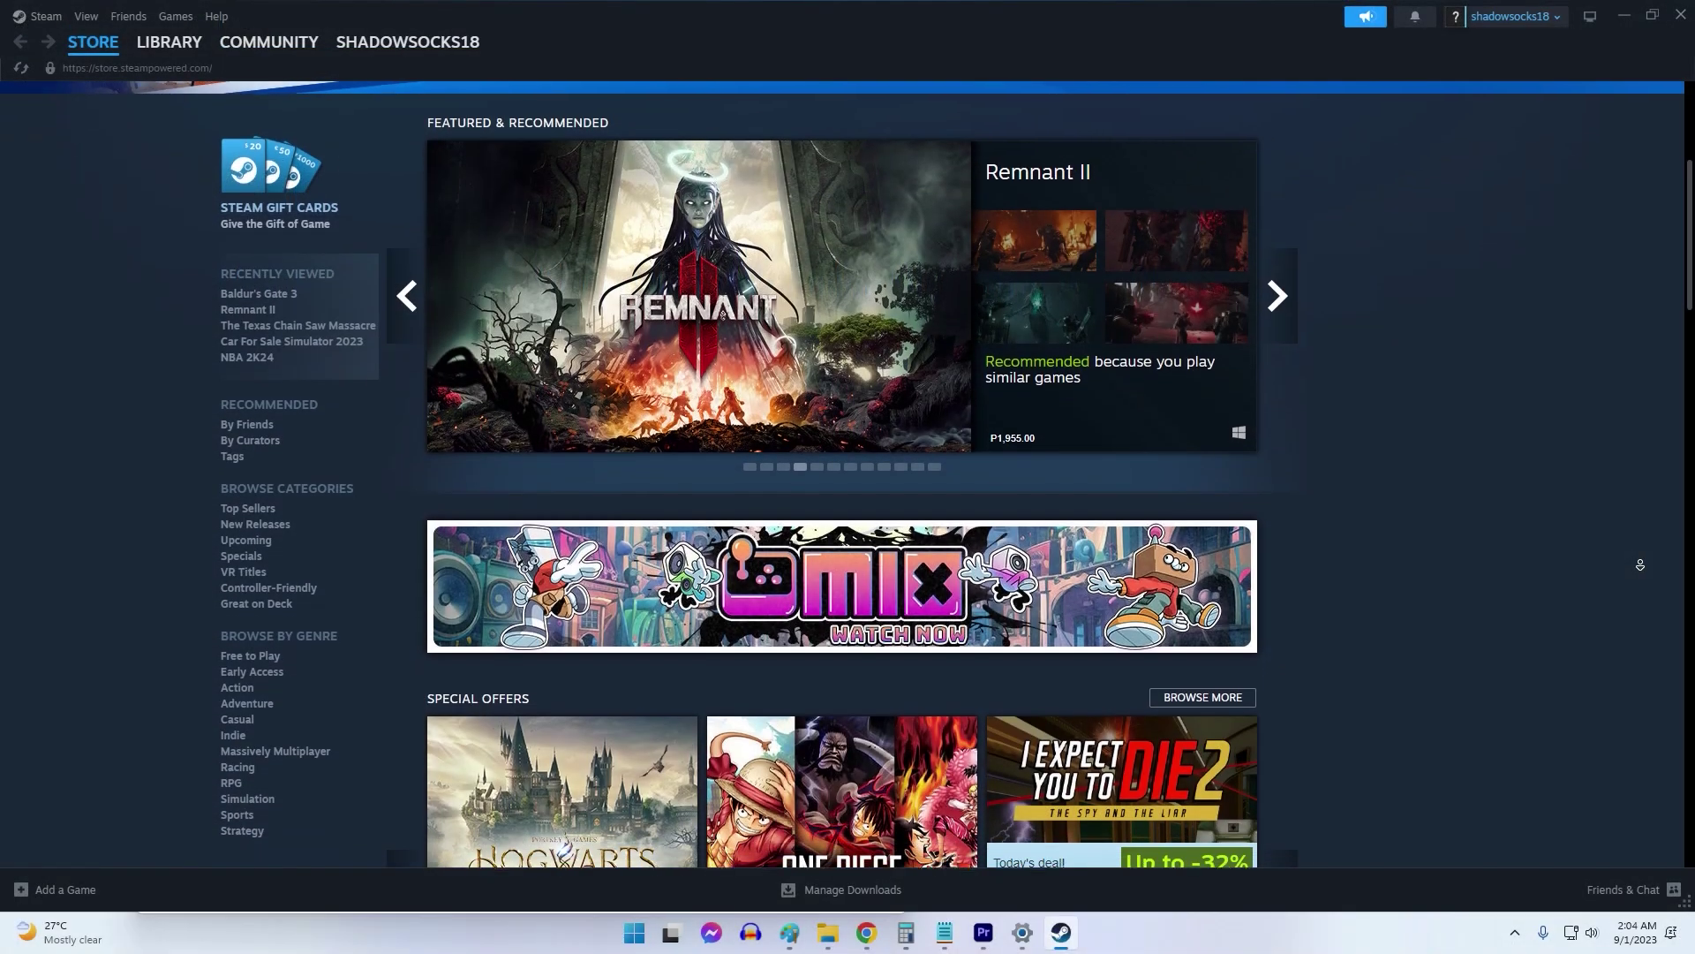
{"action": "scroll", "coordinate": [1641, 564], "scroll_direction": "down", "scroll_amount": 1}
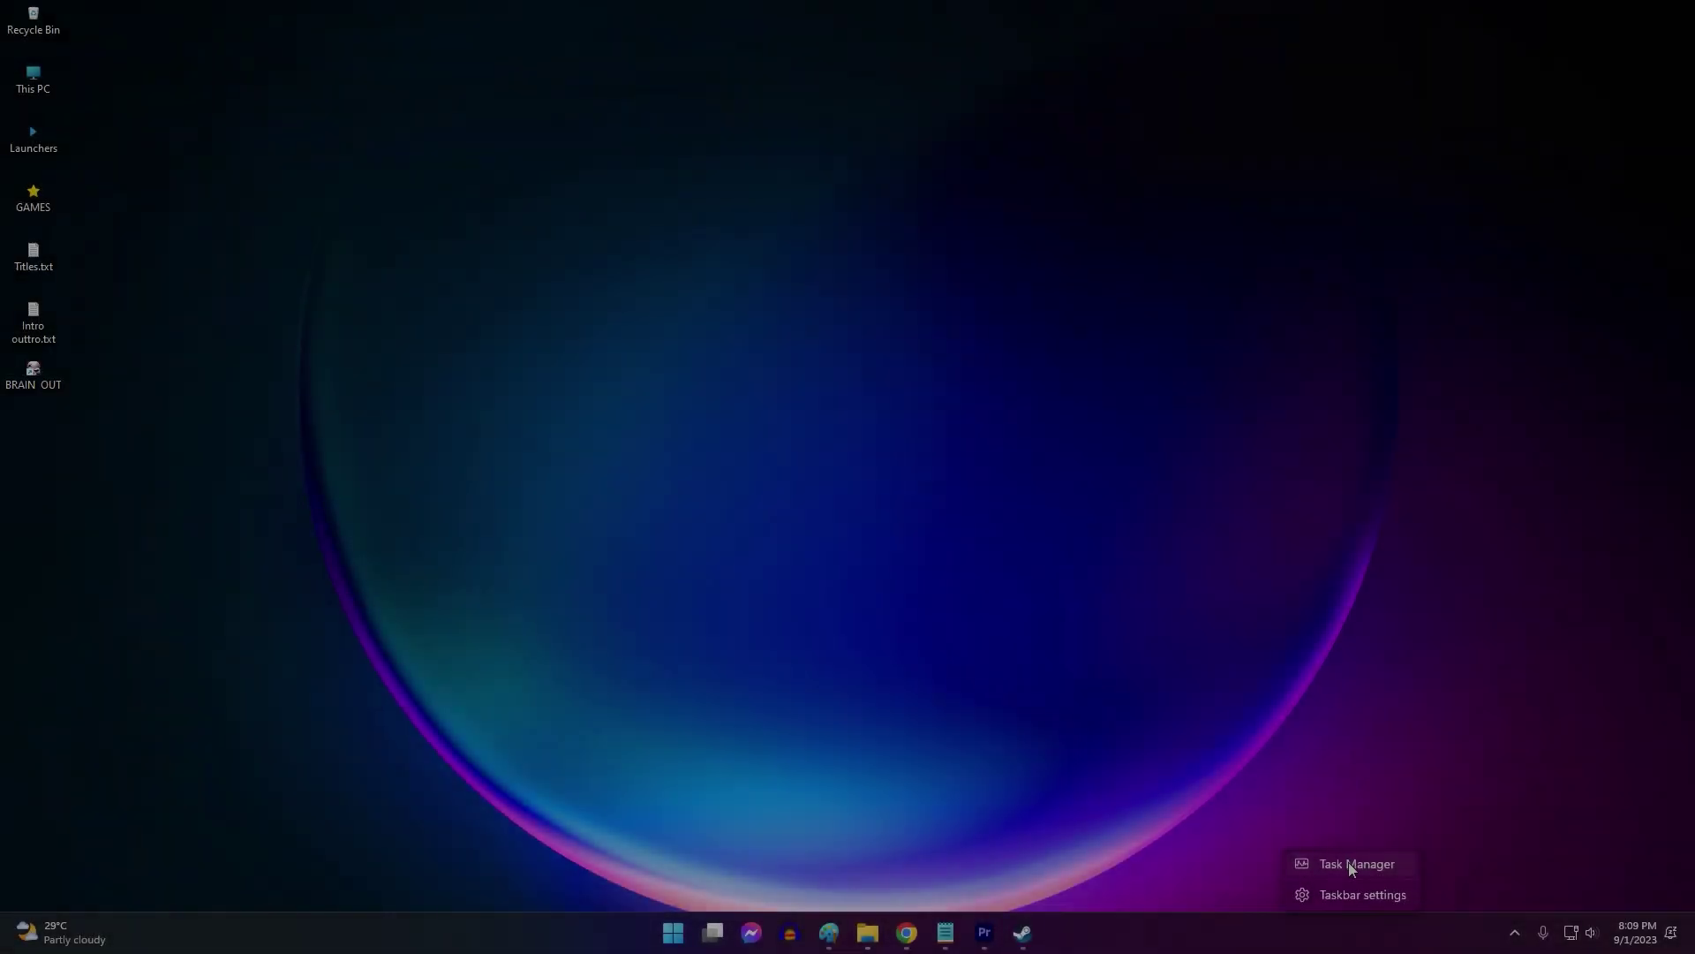
{"action": "left_click", "coordinate": [1347, 864]}
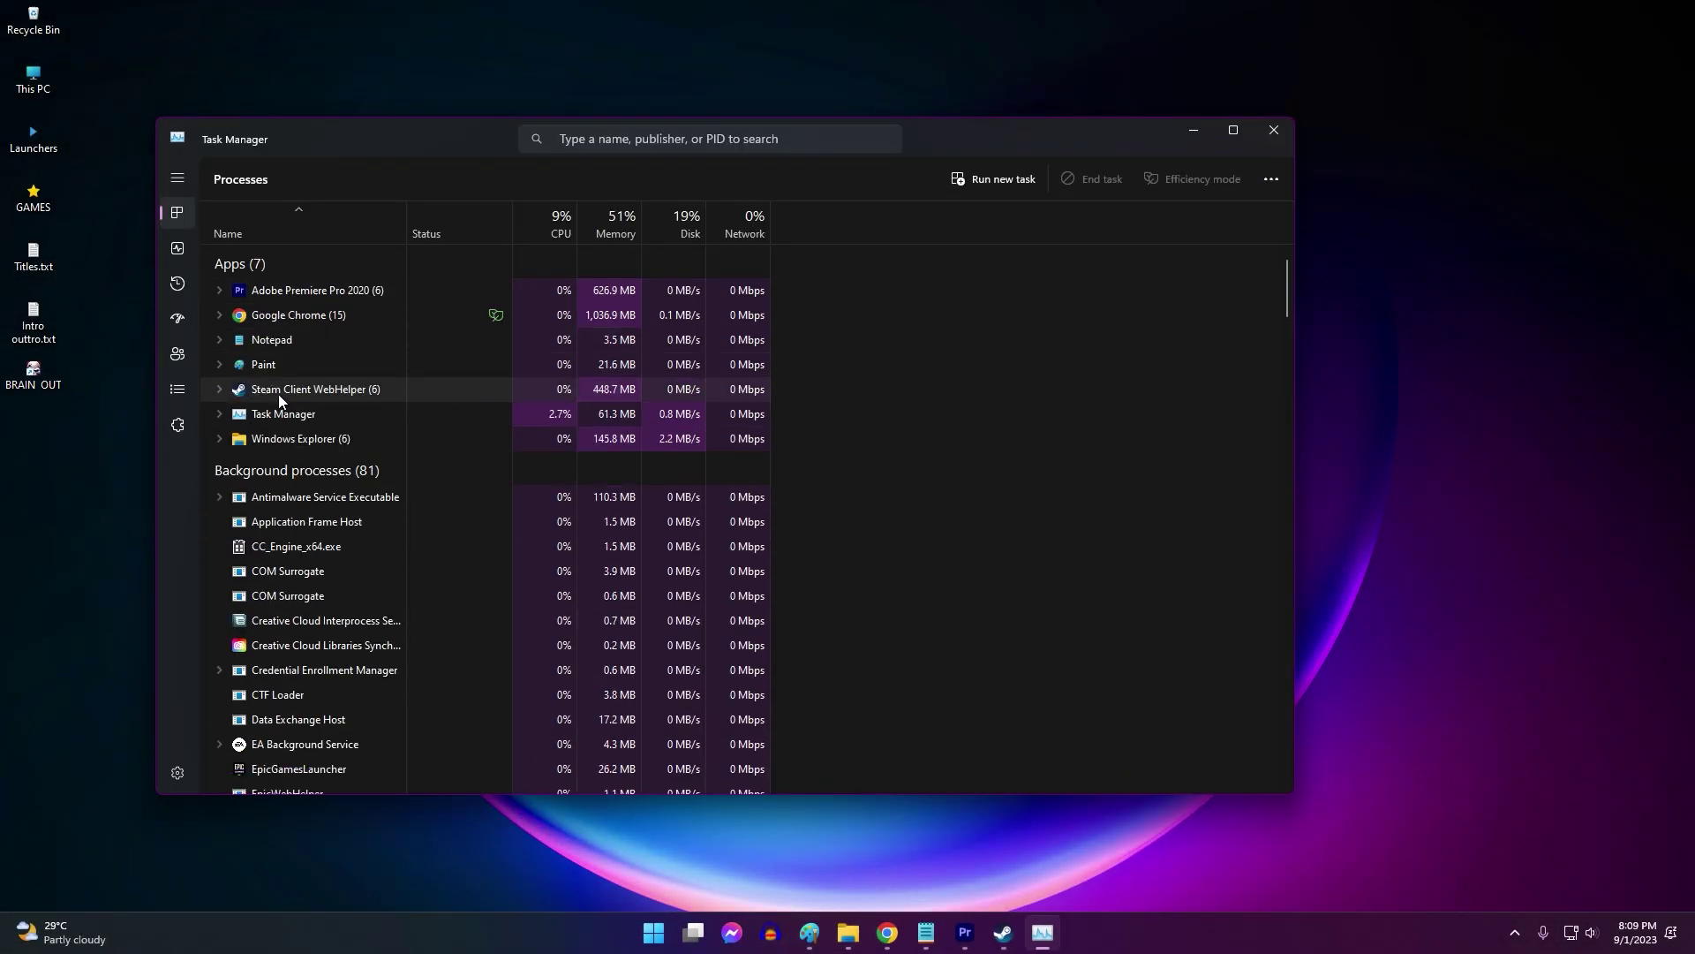
{"action": "right_click", "coordinate": [322, 394]}
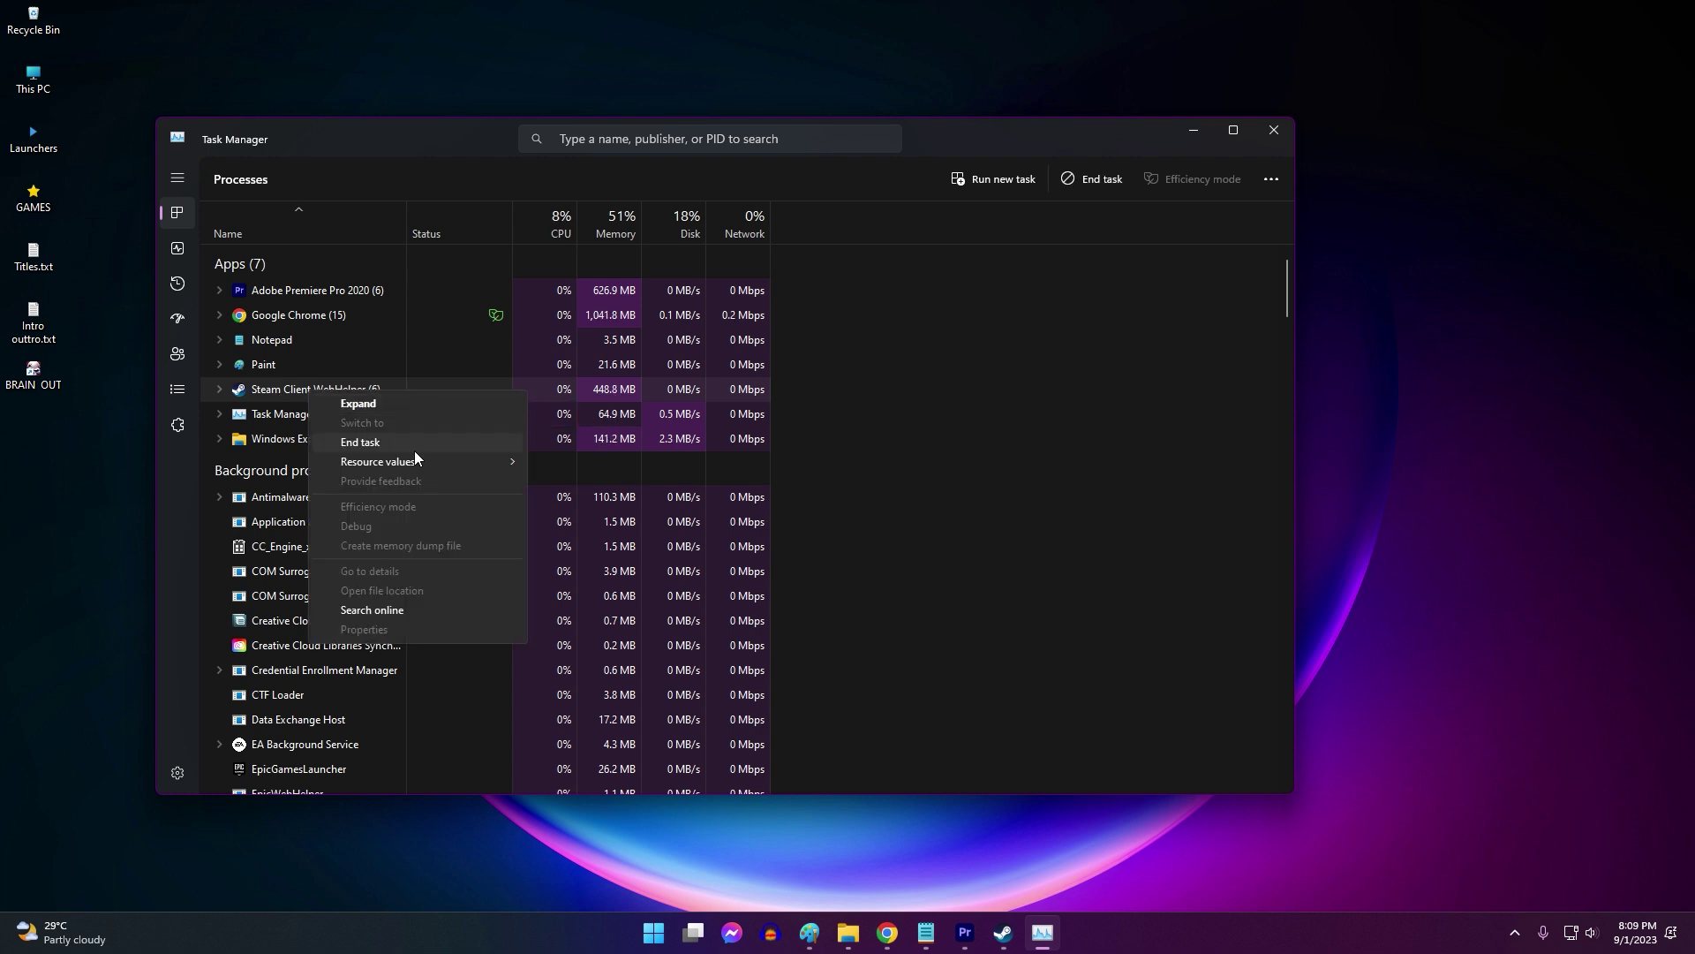
{"action": "left_click", "coordinate": [415, 450]}
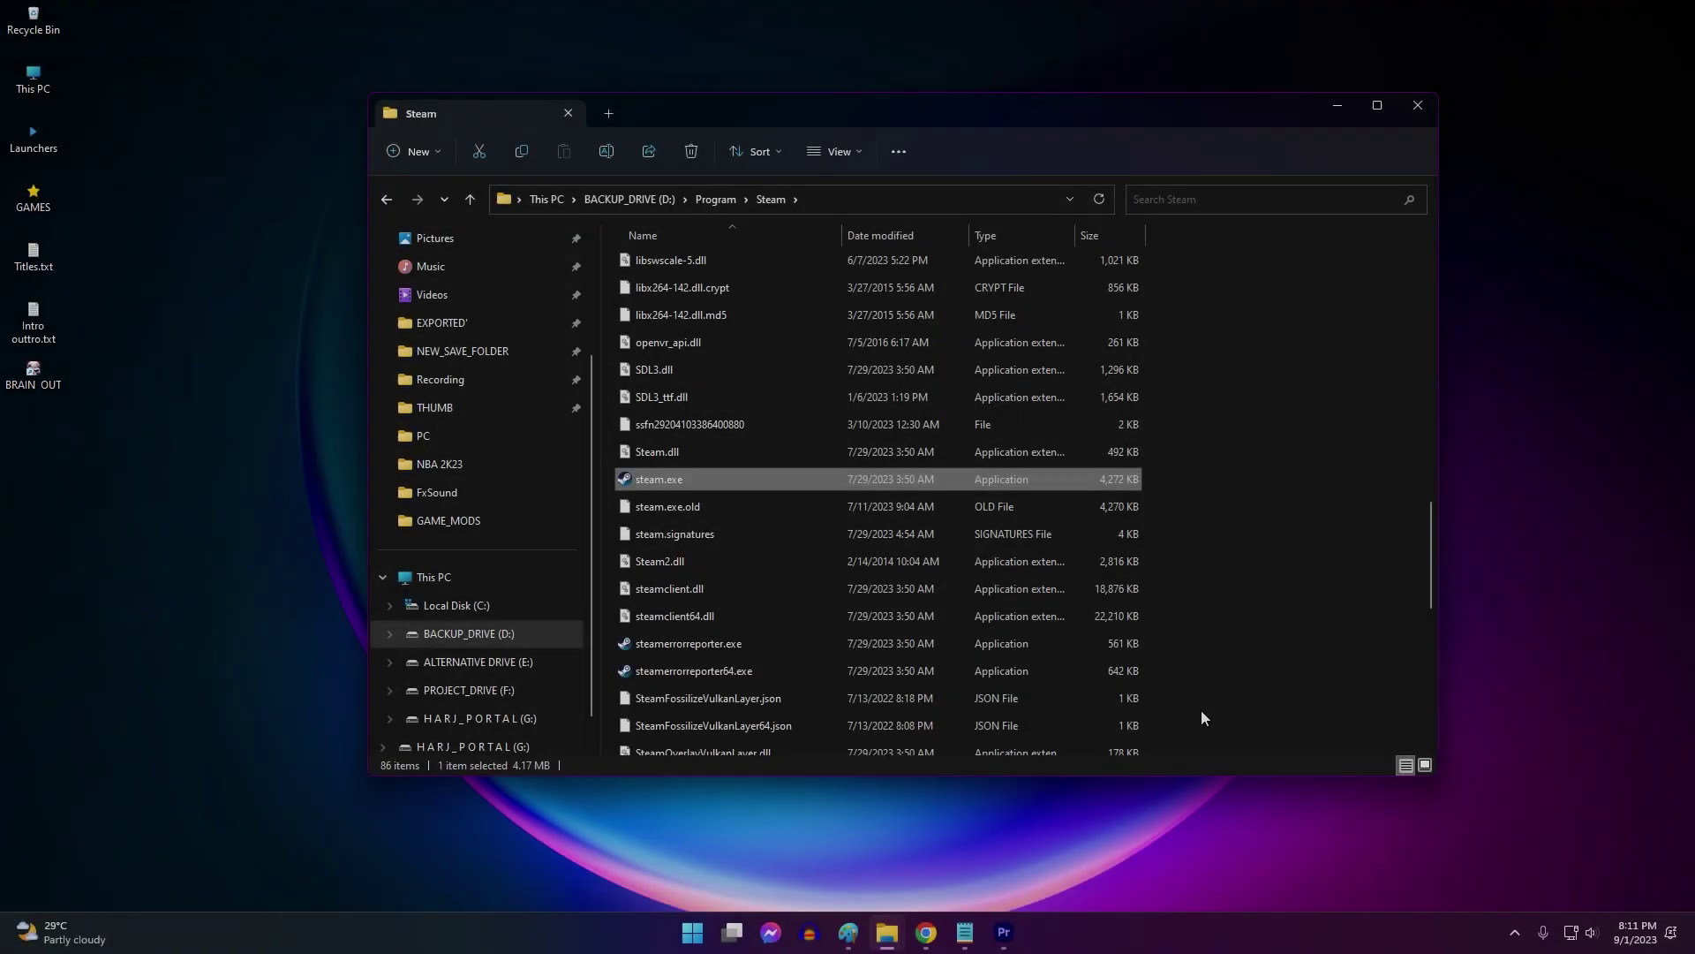
Check steam.exe's Security permissions for the Users, SYSTEM and Authenticated Users groups.
{"action": "right_click", "coordinate": [724, 482]}
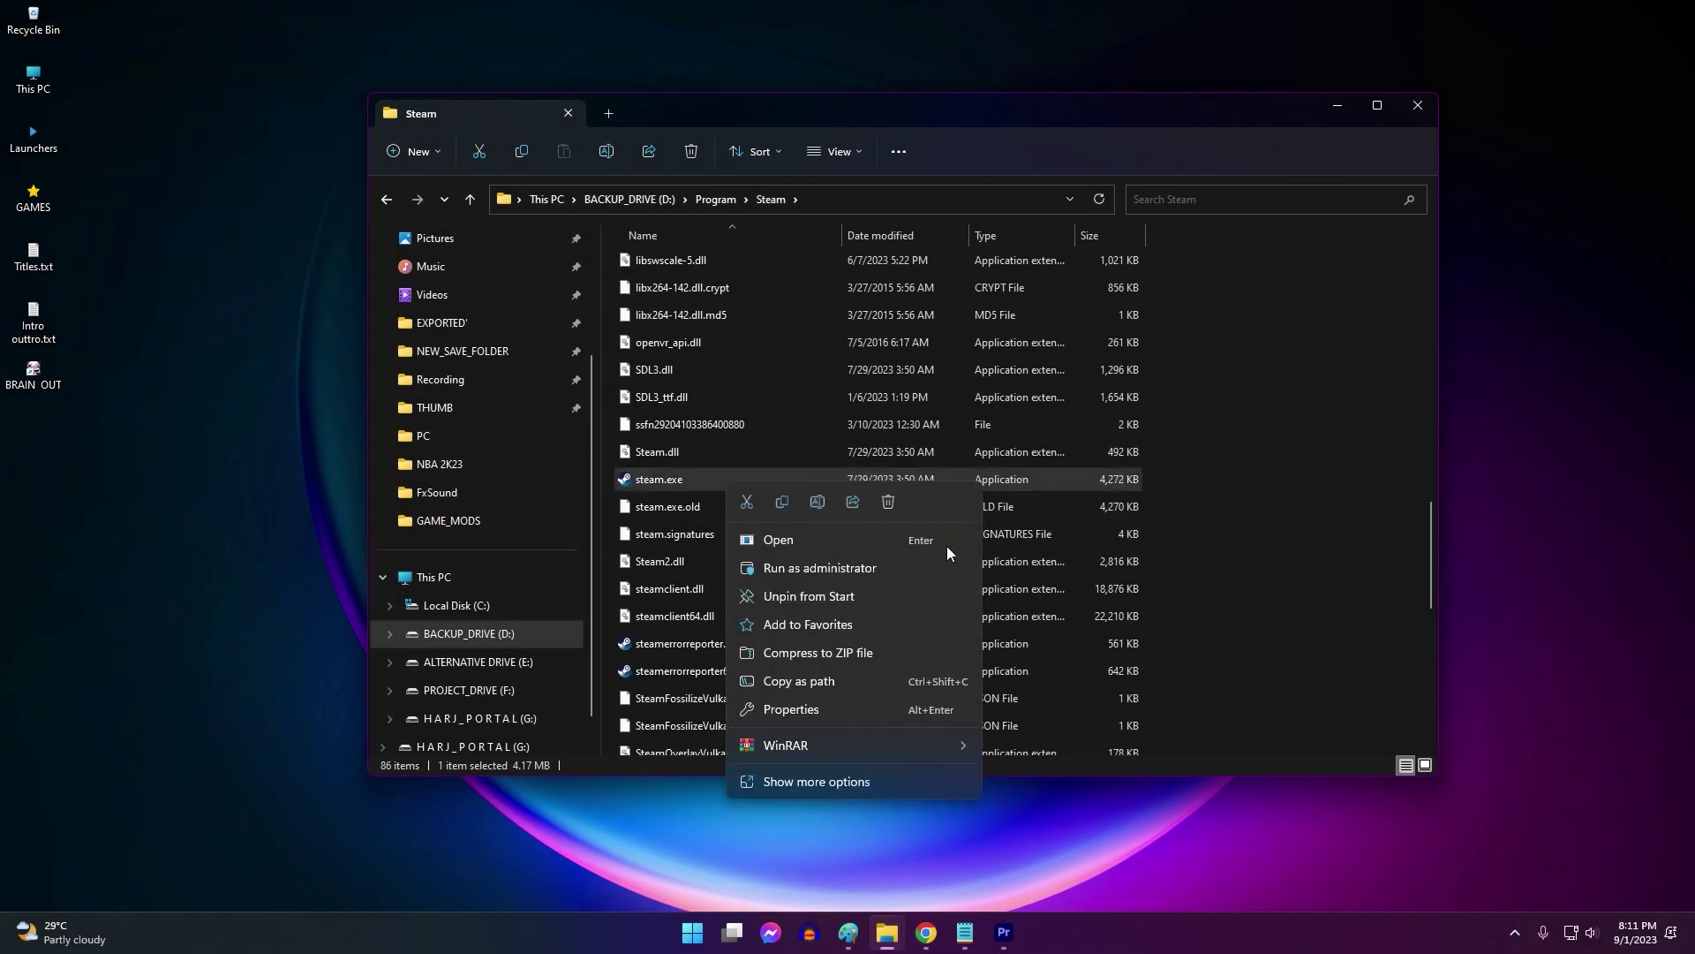
{"action": "left_click", "coordinate": [853, 713]}
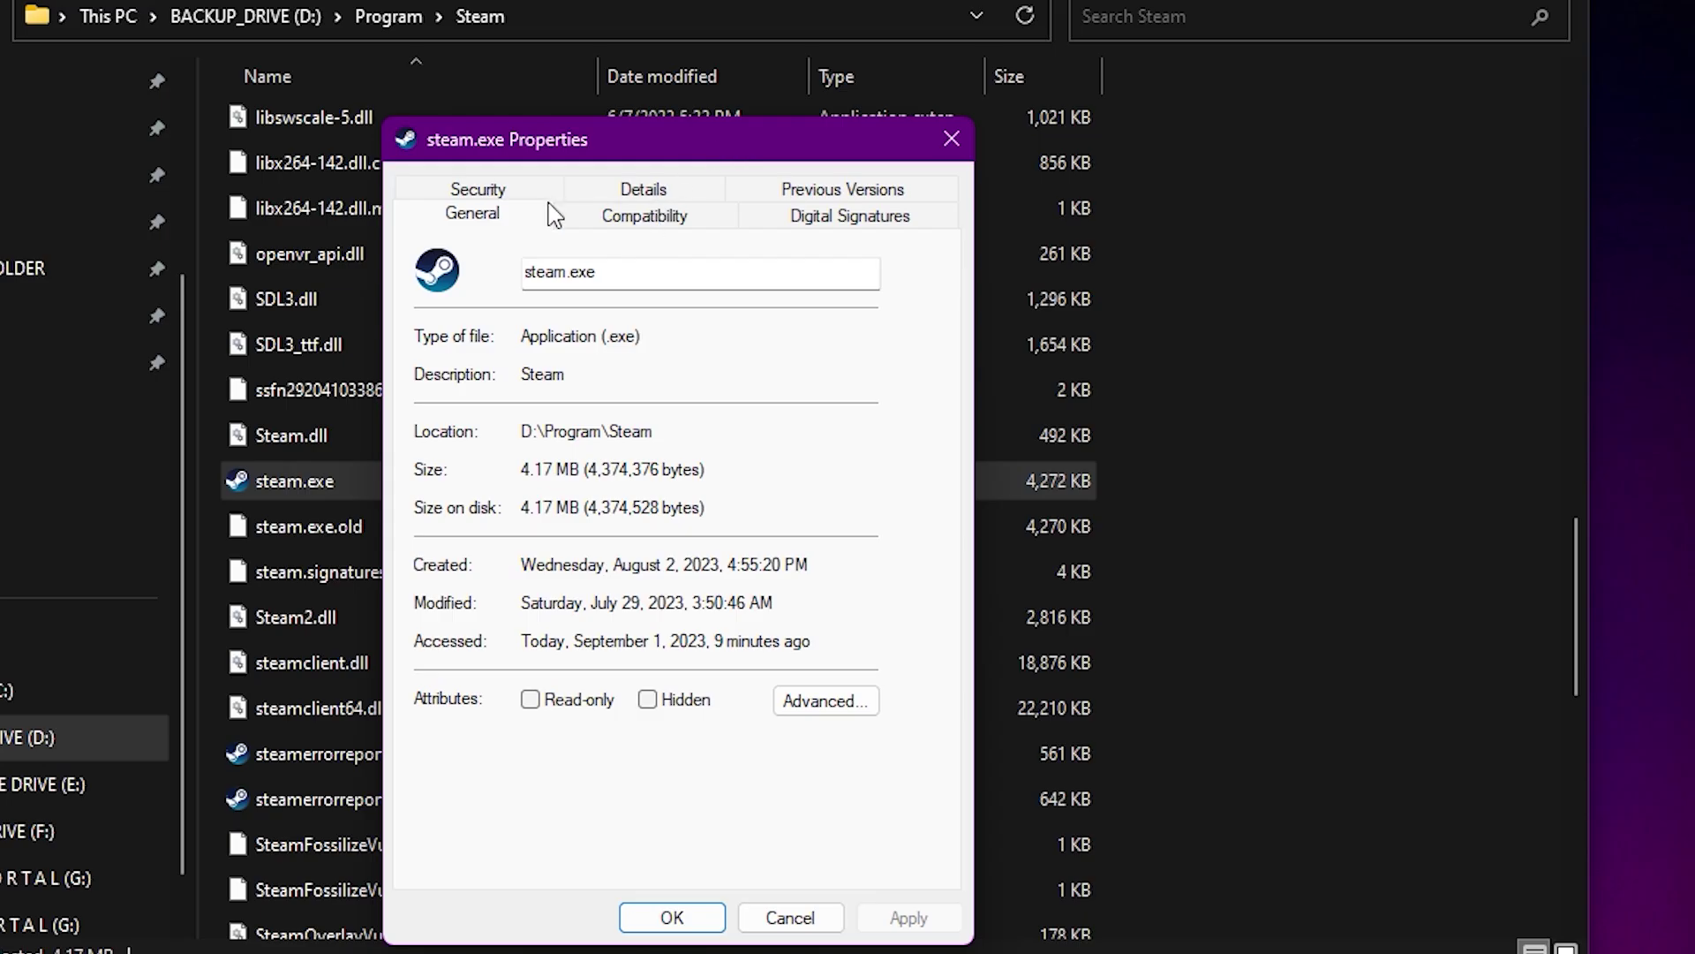
{"action": "left_click", "coordinate": [541, 196]}
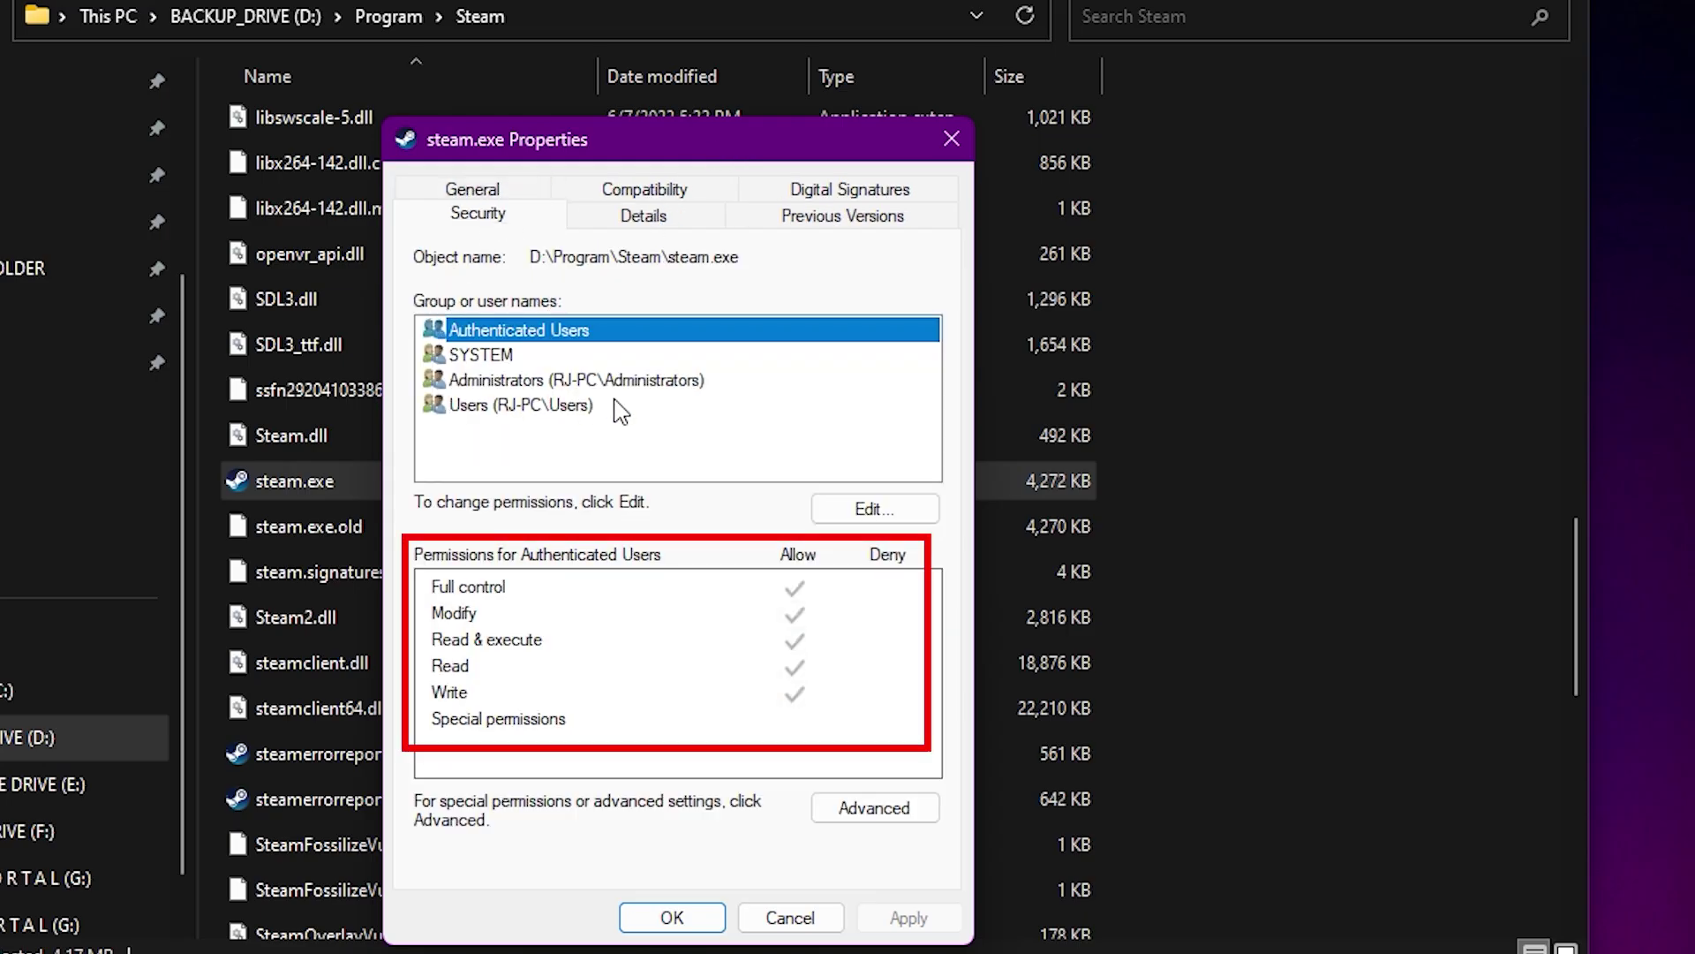
{"action": "left_click", "coordinate": [569, 404]}
{"action": "left_click", "coordinate": [530, 356]}
{"action": "left_click", "coordinate": [520, 338]}
{"action": "left_click", "coordinate": [530, 355]}
{"action": "left_click", "coordinate": [539, 407]}
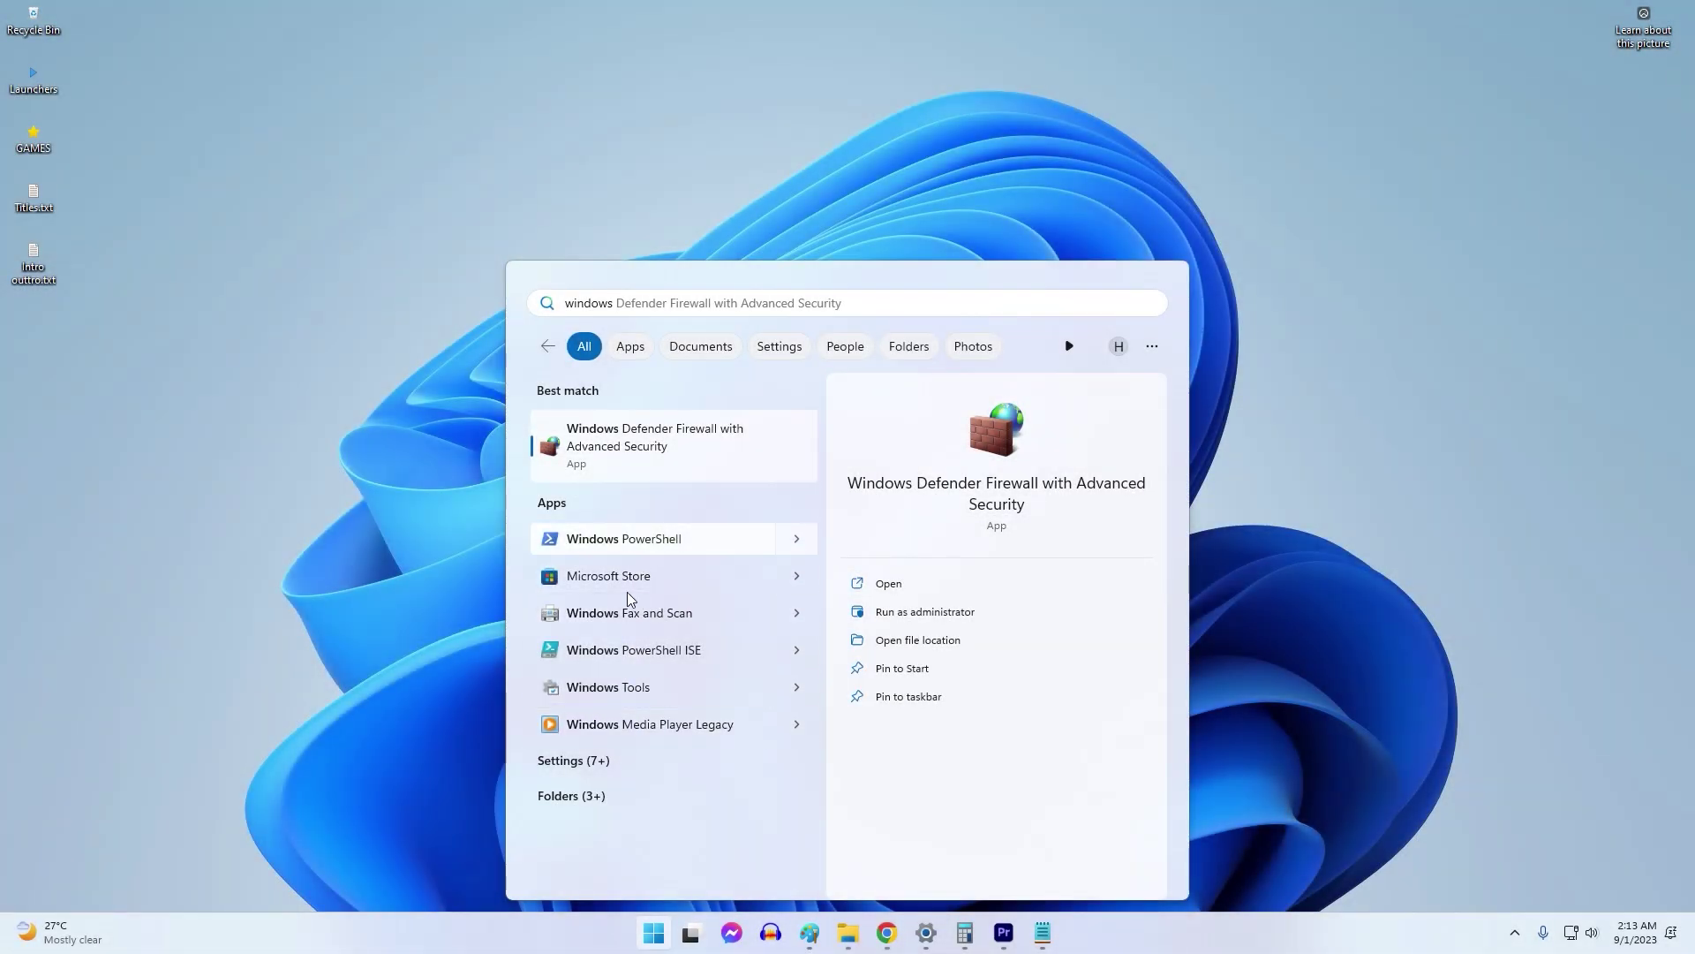
Switch off Real-time protection under Windows Security's Virus & threat protection settings.
{"action": "left_click", "coordinate": [624, 764]}
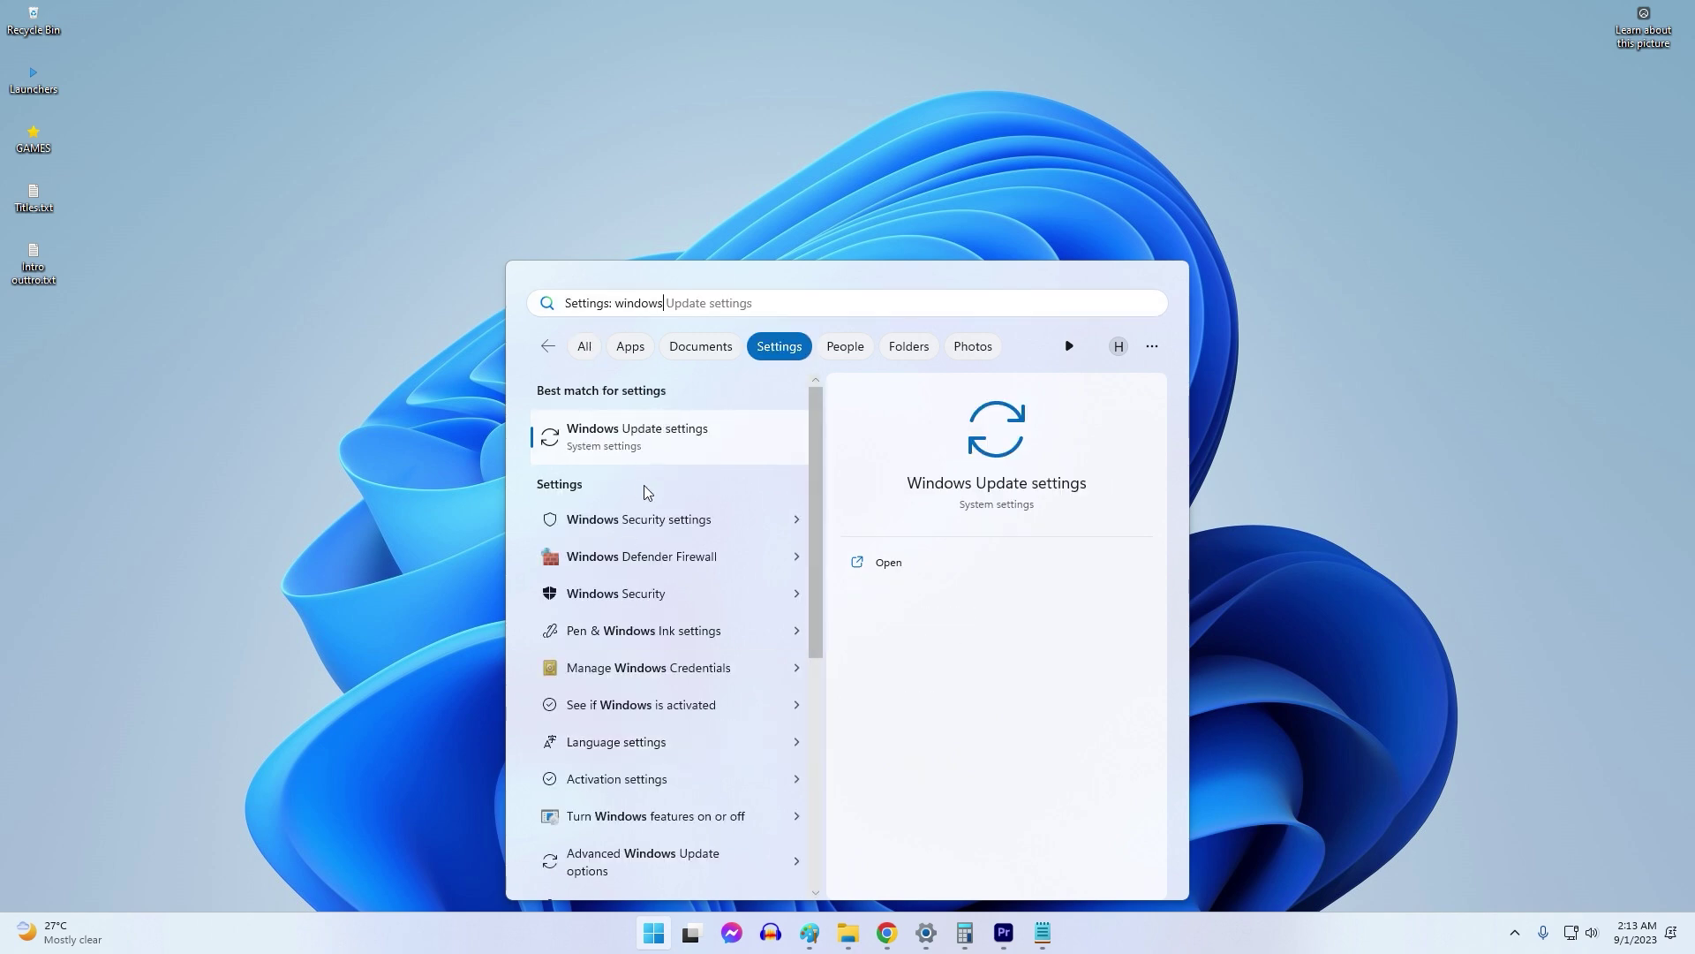
{"action": "left_click", "coordinate": [645, 536]}
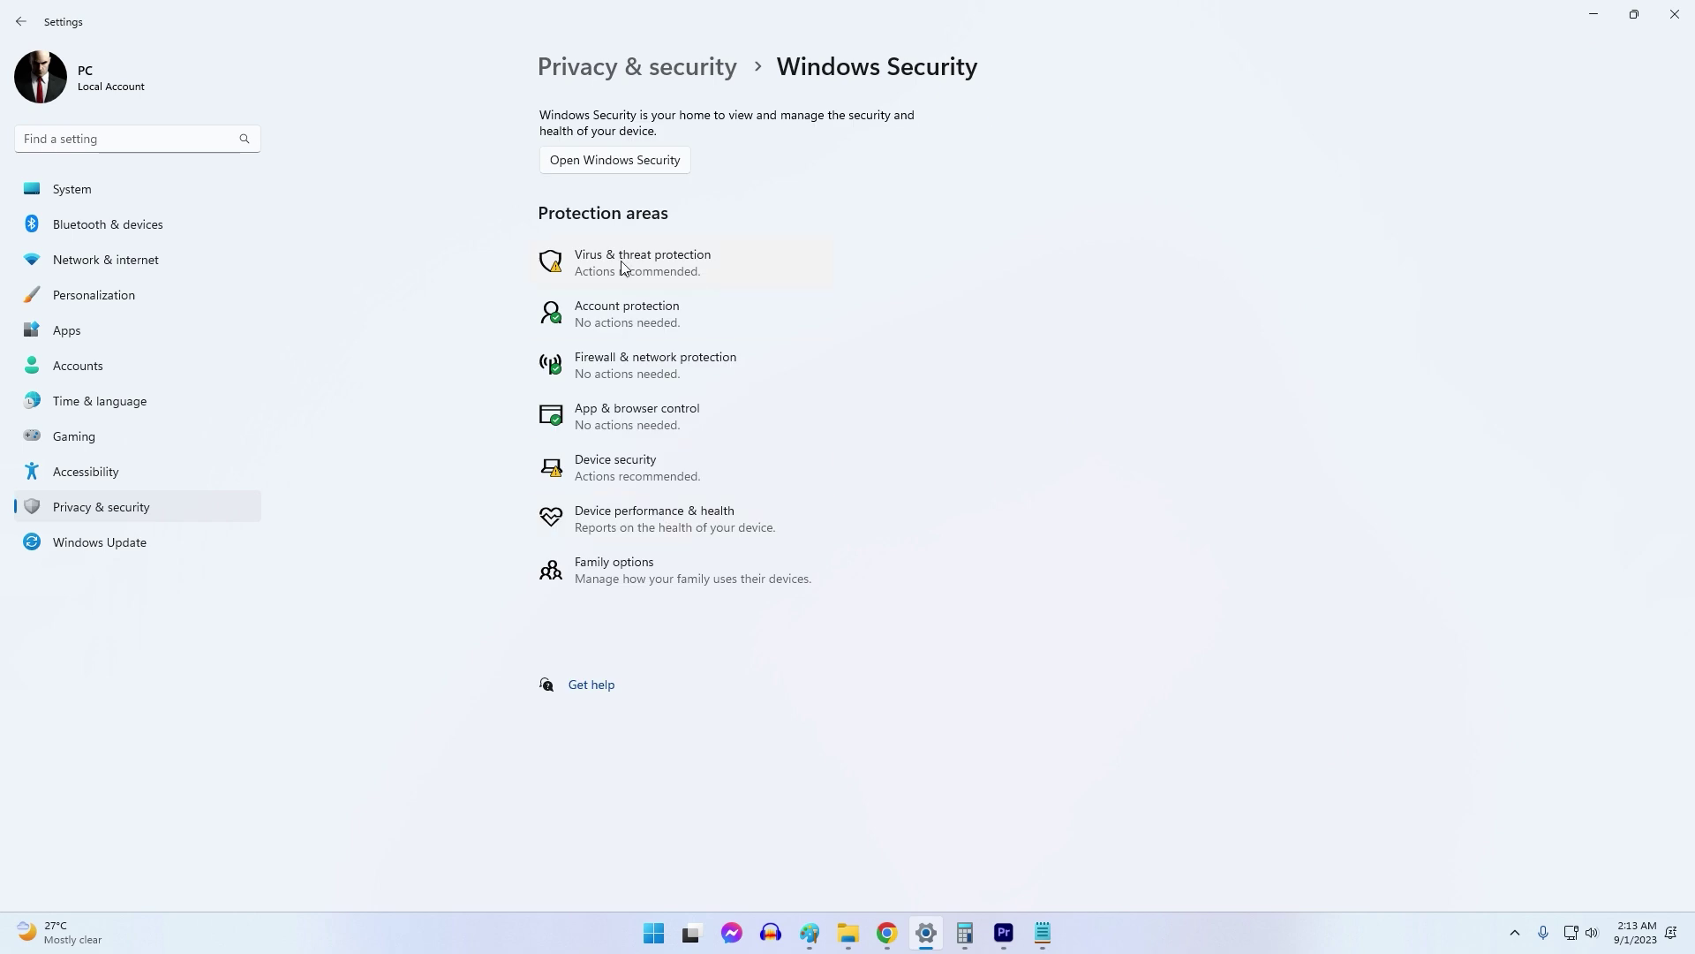
{"action": "left_click", "coordinate": [622, 254]}
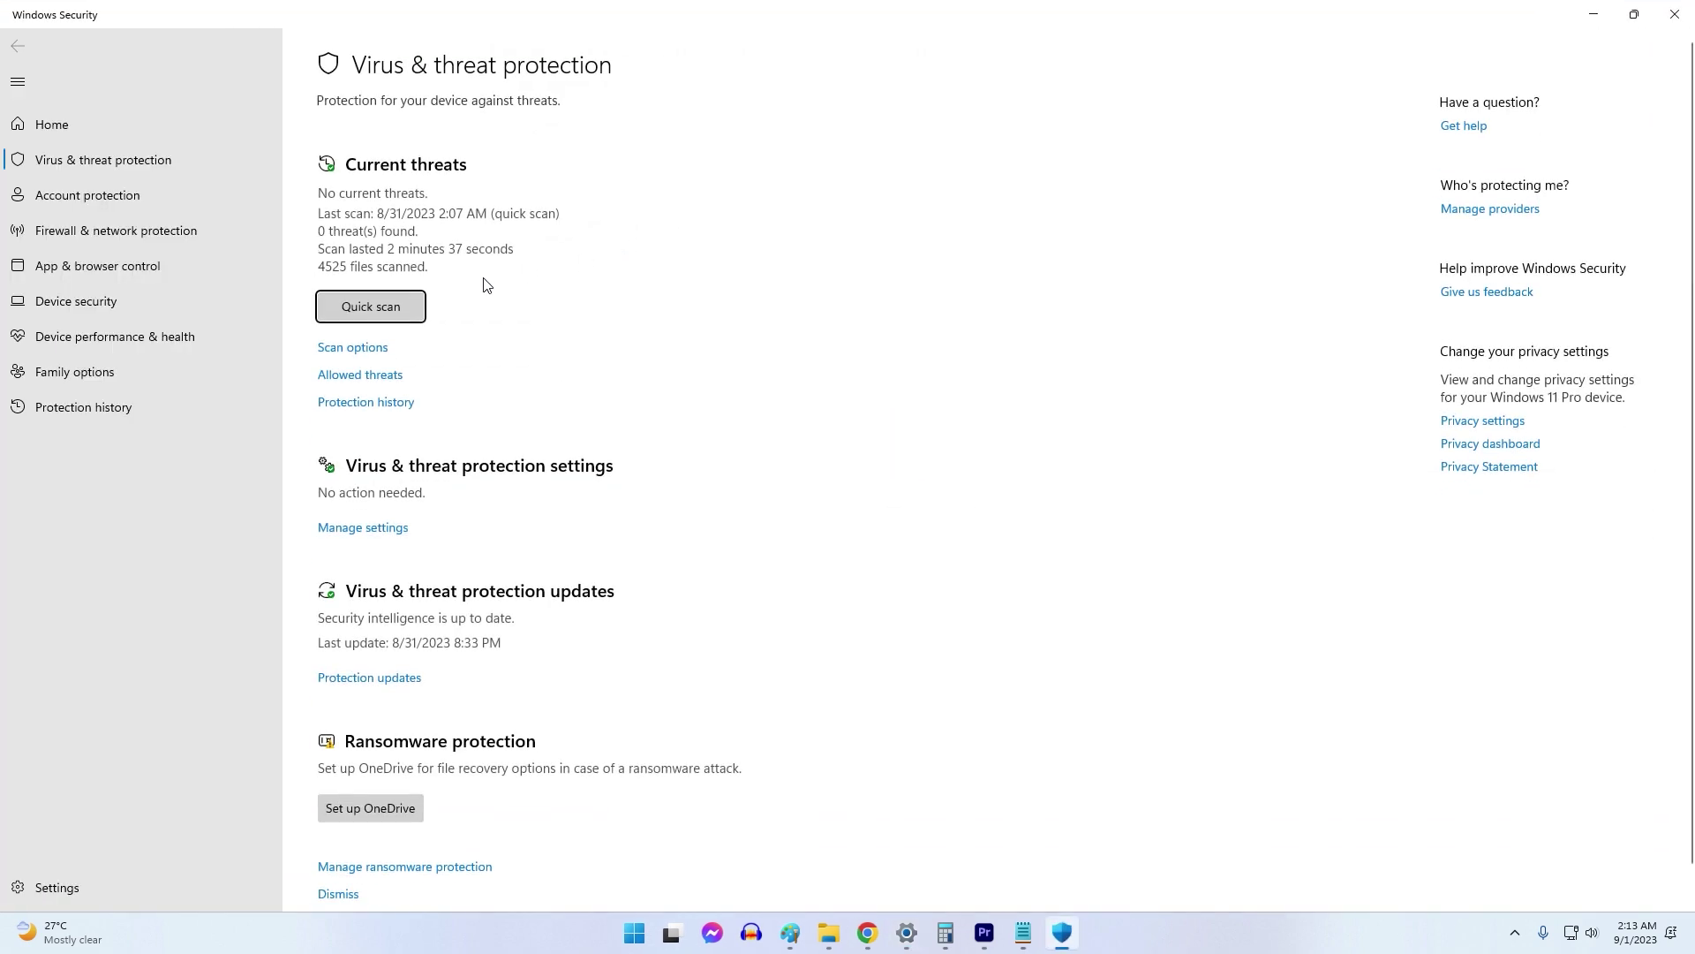
{"action": "left_click", "coordinate": [363, 530]}
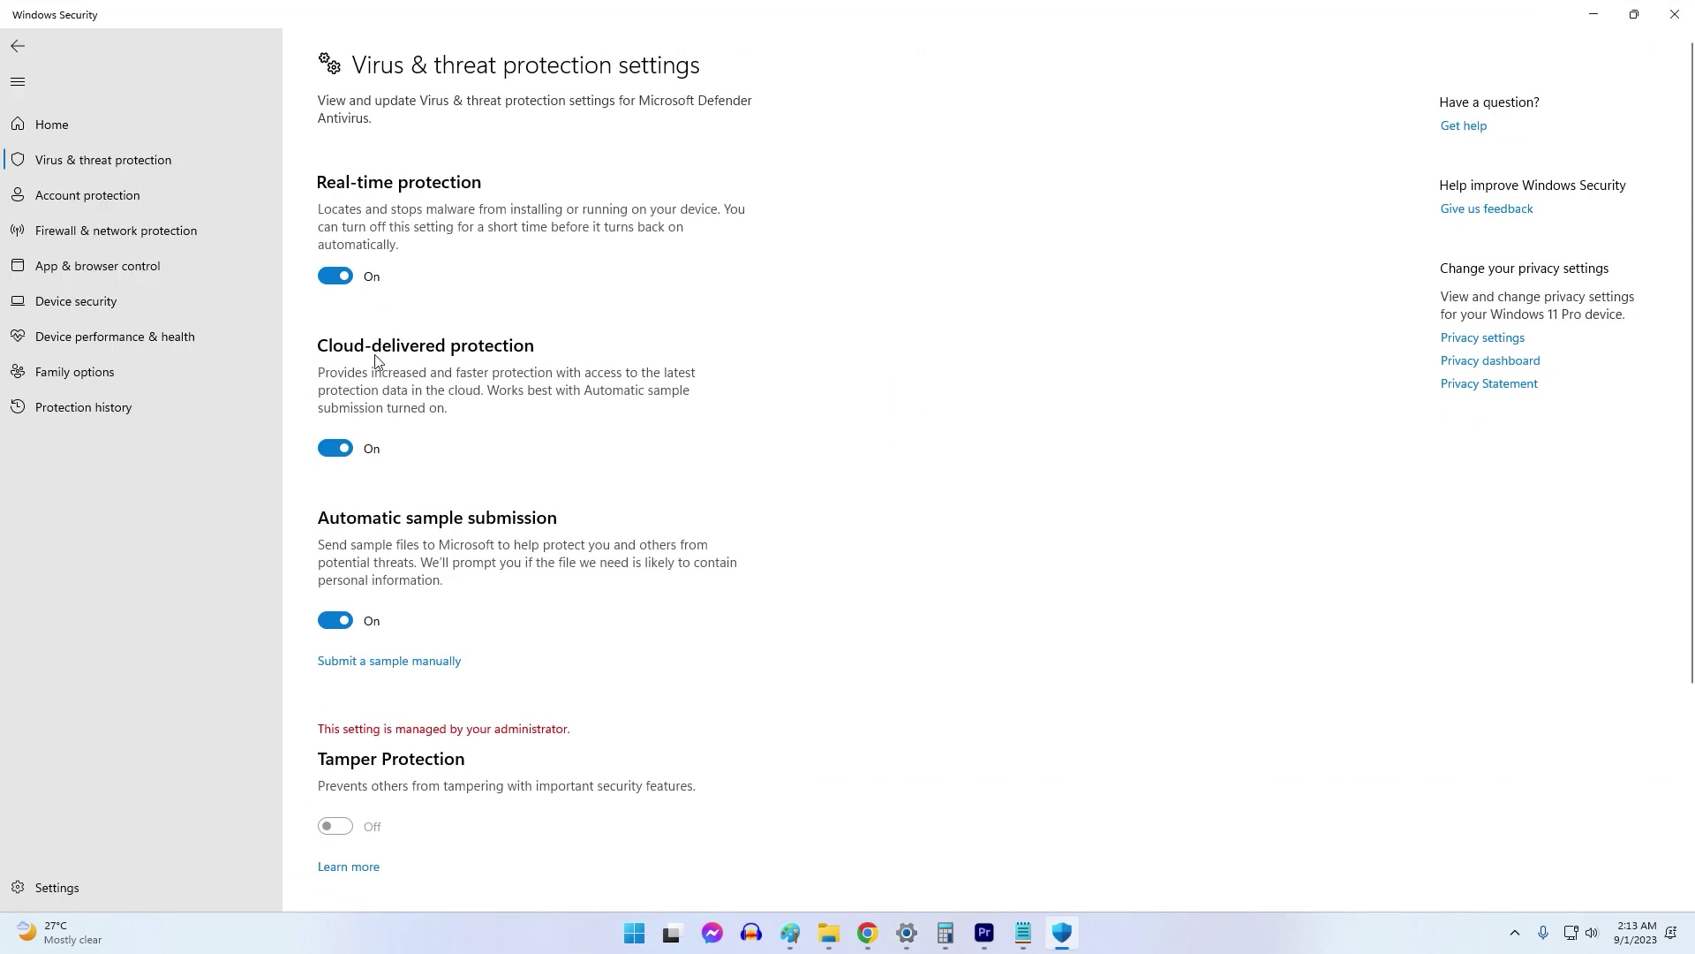
{"action": "left_click", "coordinate": [341, 282]}
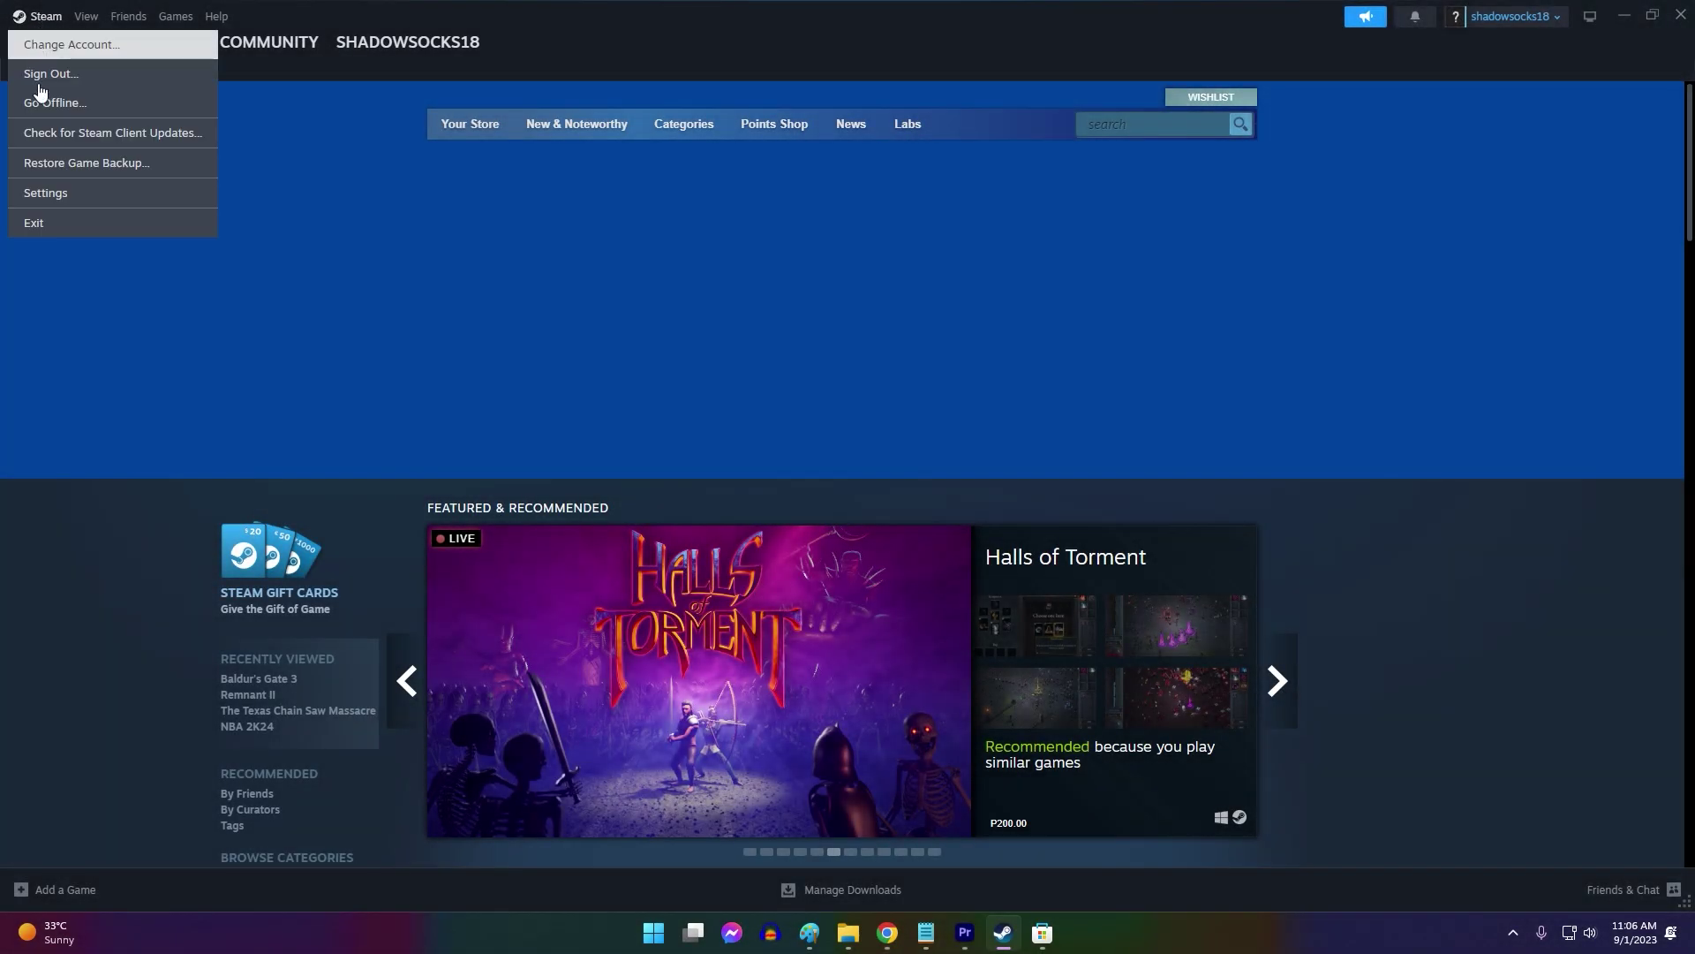
Browse the Download region dropdown in Steam's Downloads settings.
{"action": "left_click", "coordinate": [58, 192]}
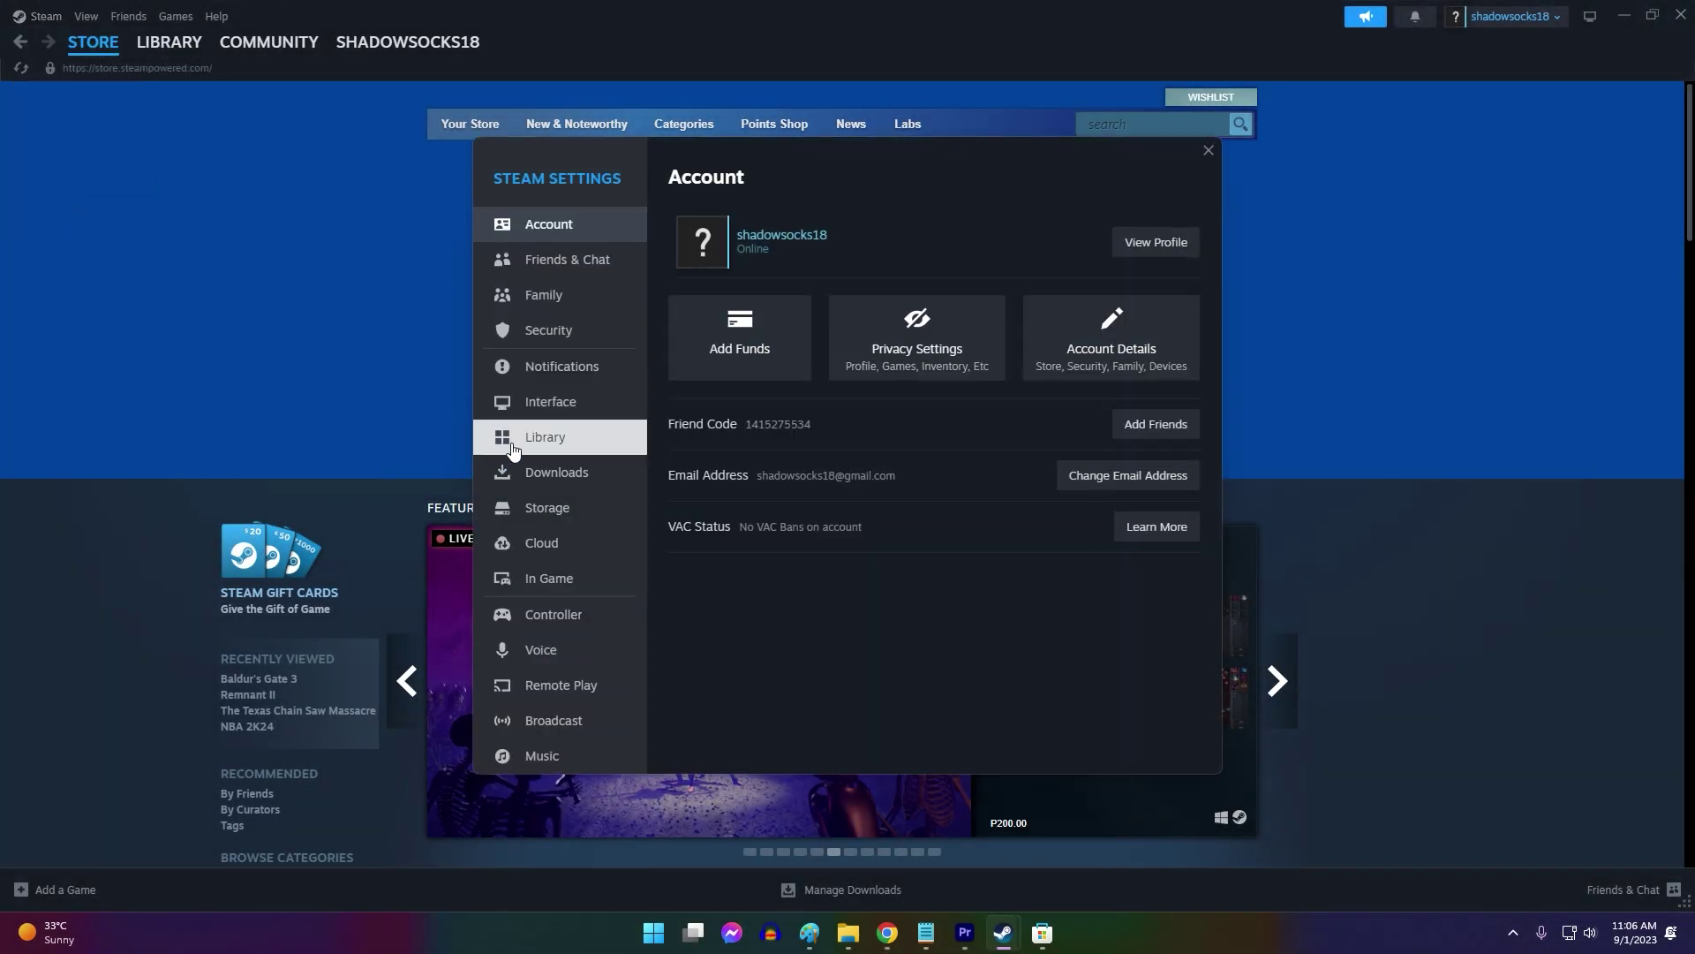
{"action": "left_click", "coordinate": [554, 477]}
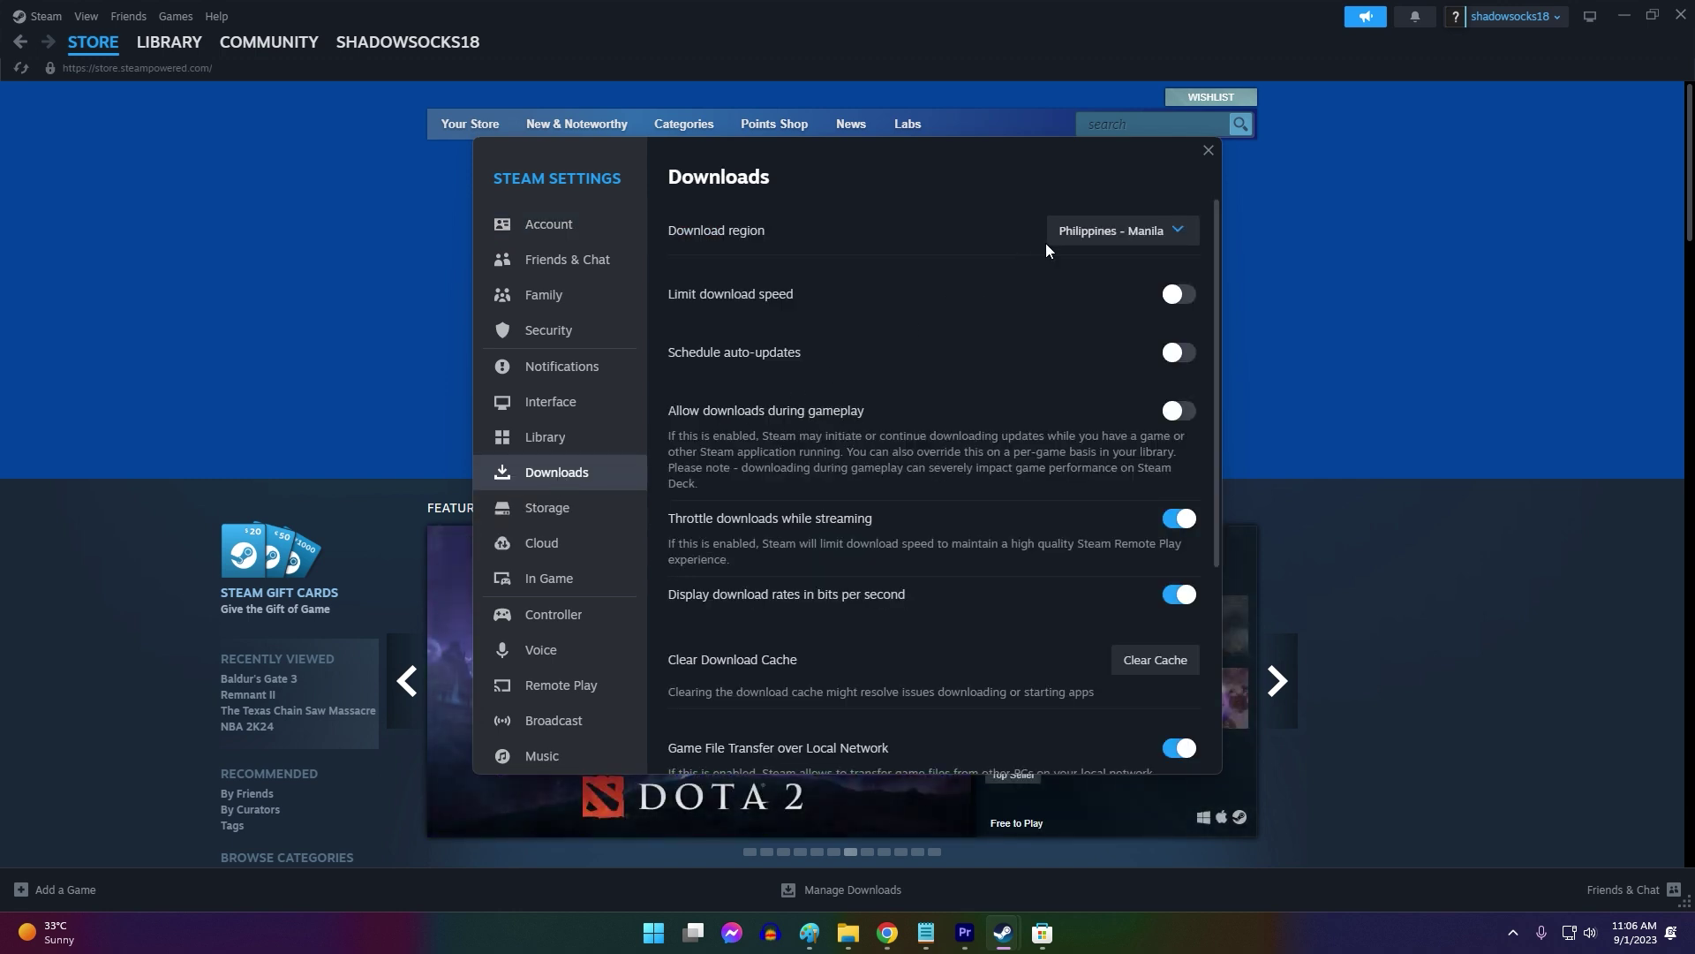
{"action": "left_click", "coordinate": [1102, 239]}
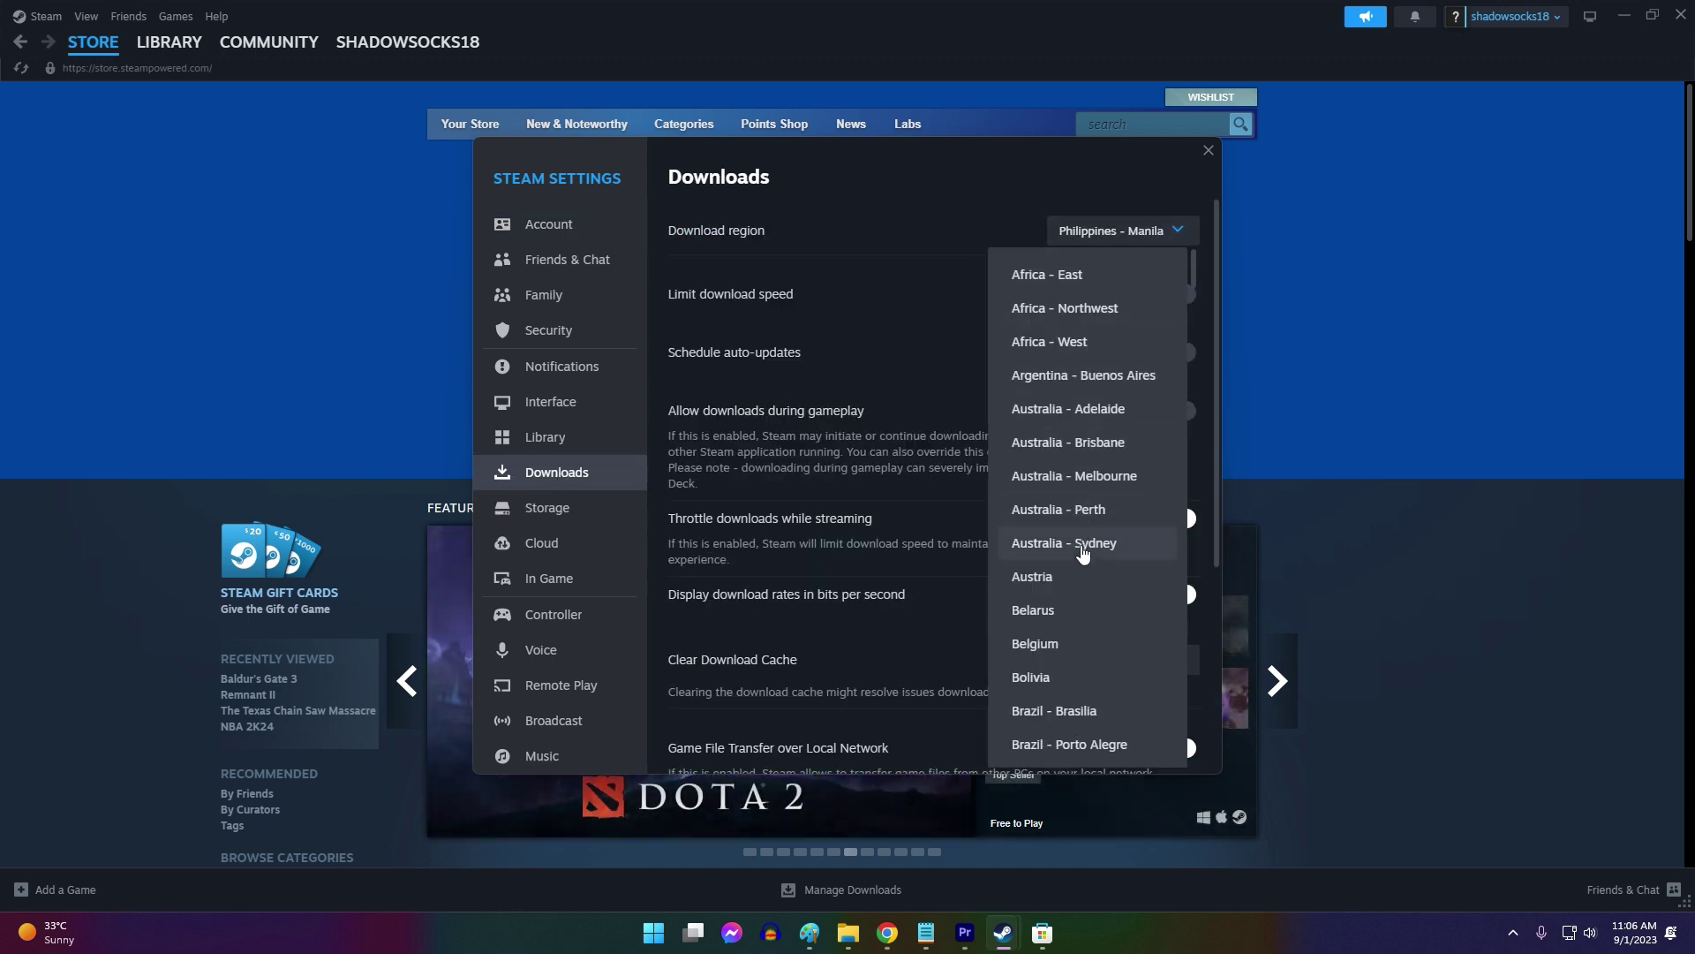
{"action": "scroll", "coordinate": [1085, 566], "scroll_direction": "down", "scroll_amount": 1}
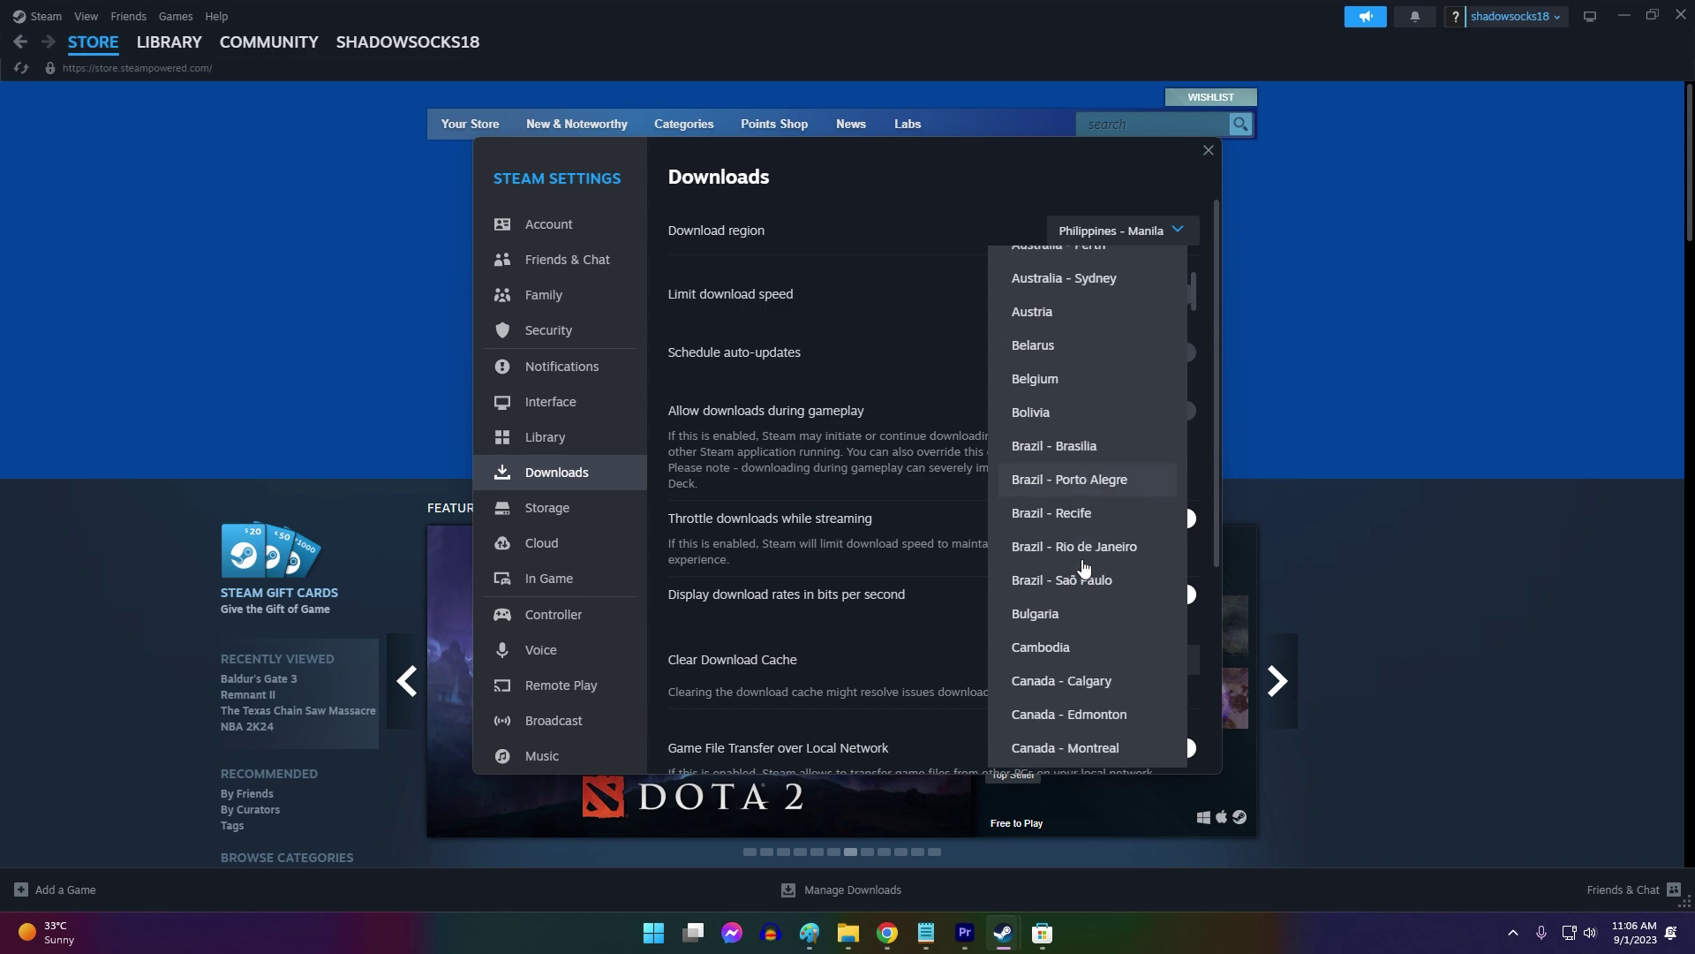
{"action": "scroll", "coordinate": [1085, 566], "scroll_direction": "down", "scroll_amount": 2}
{"action": "scroll", "coordinate": [1085, 567], "scroll_direction": "down", "scroll_amount": 1}
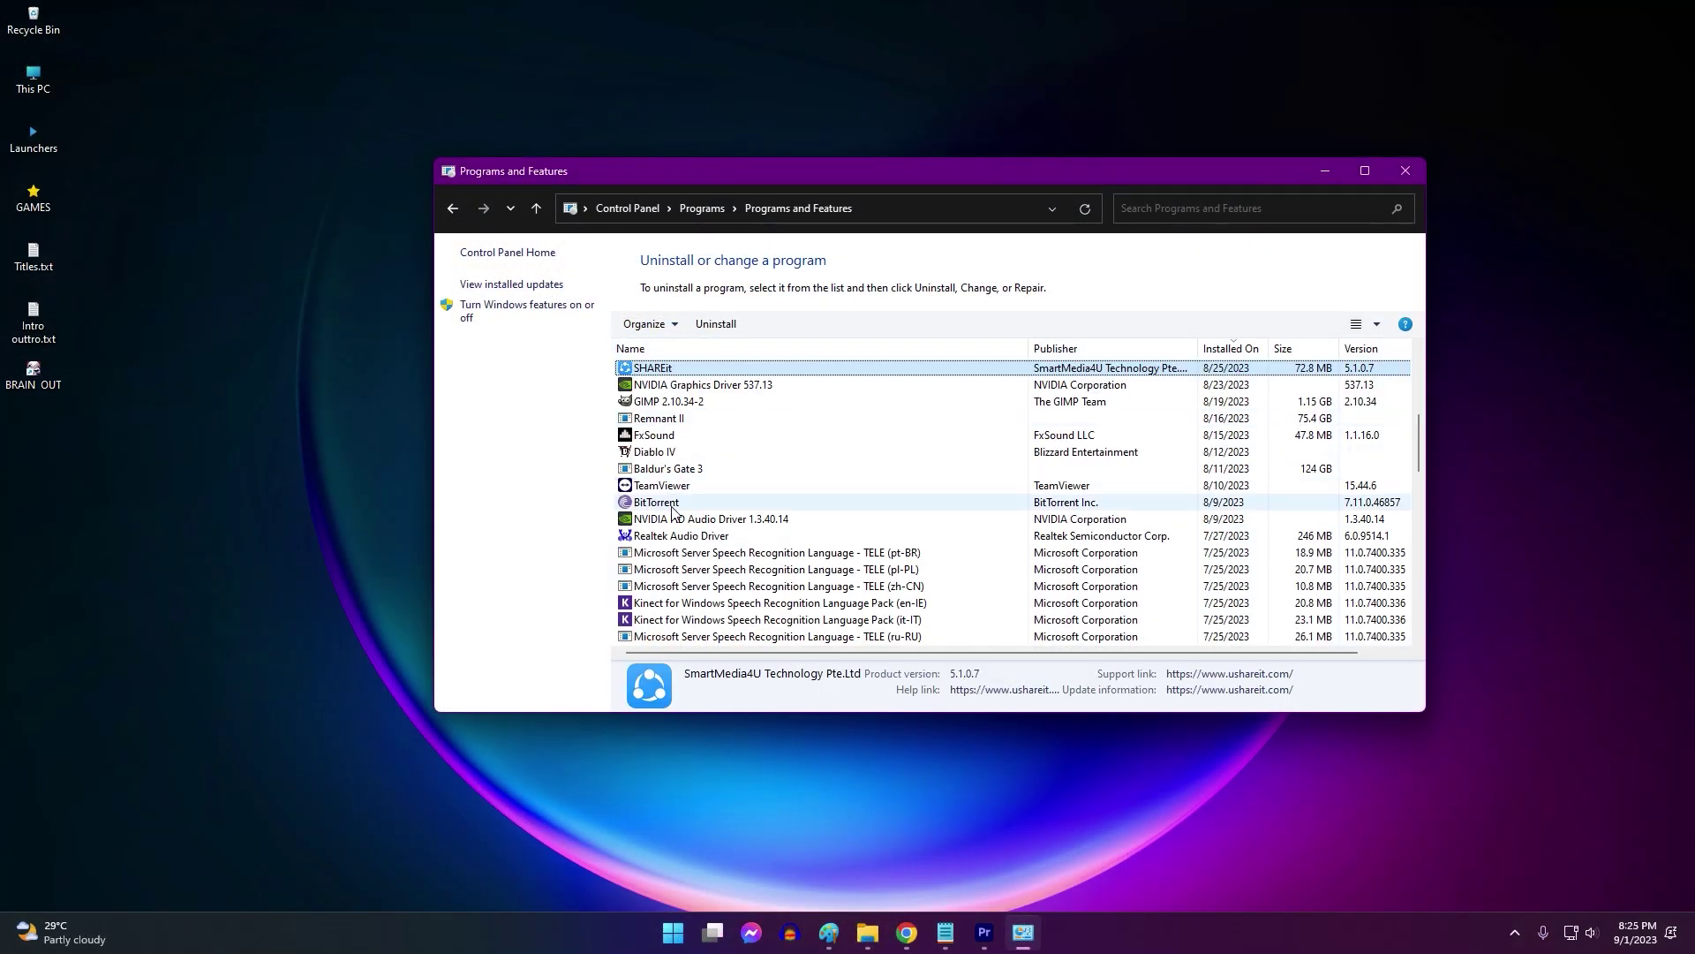
Jump to Steam in the Programs and Features list.
{"action": "key", "text": "s"}
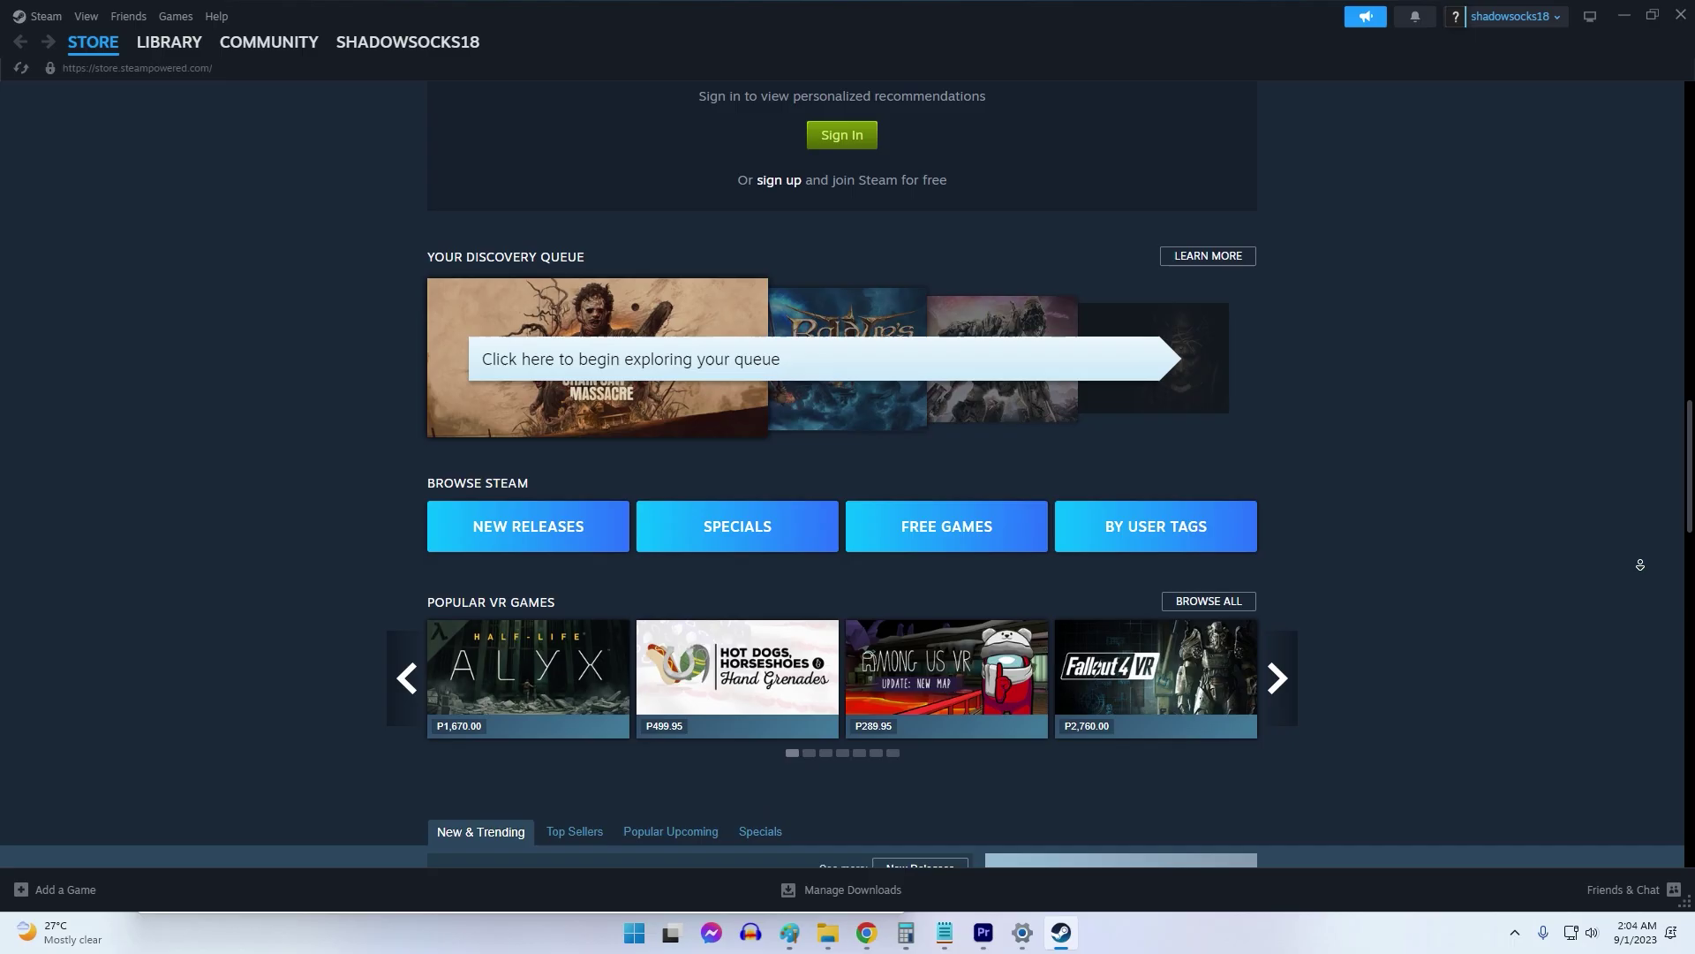
{"action": "scroll", "coordinate": [1639, 565], "scroll_direction": "down", "scroll_amount": 3}
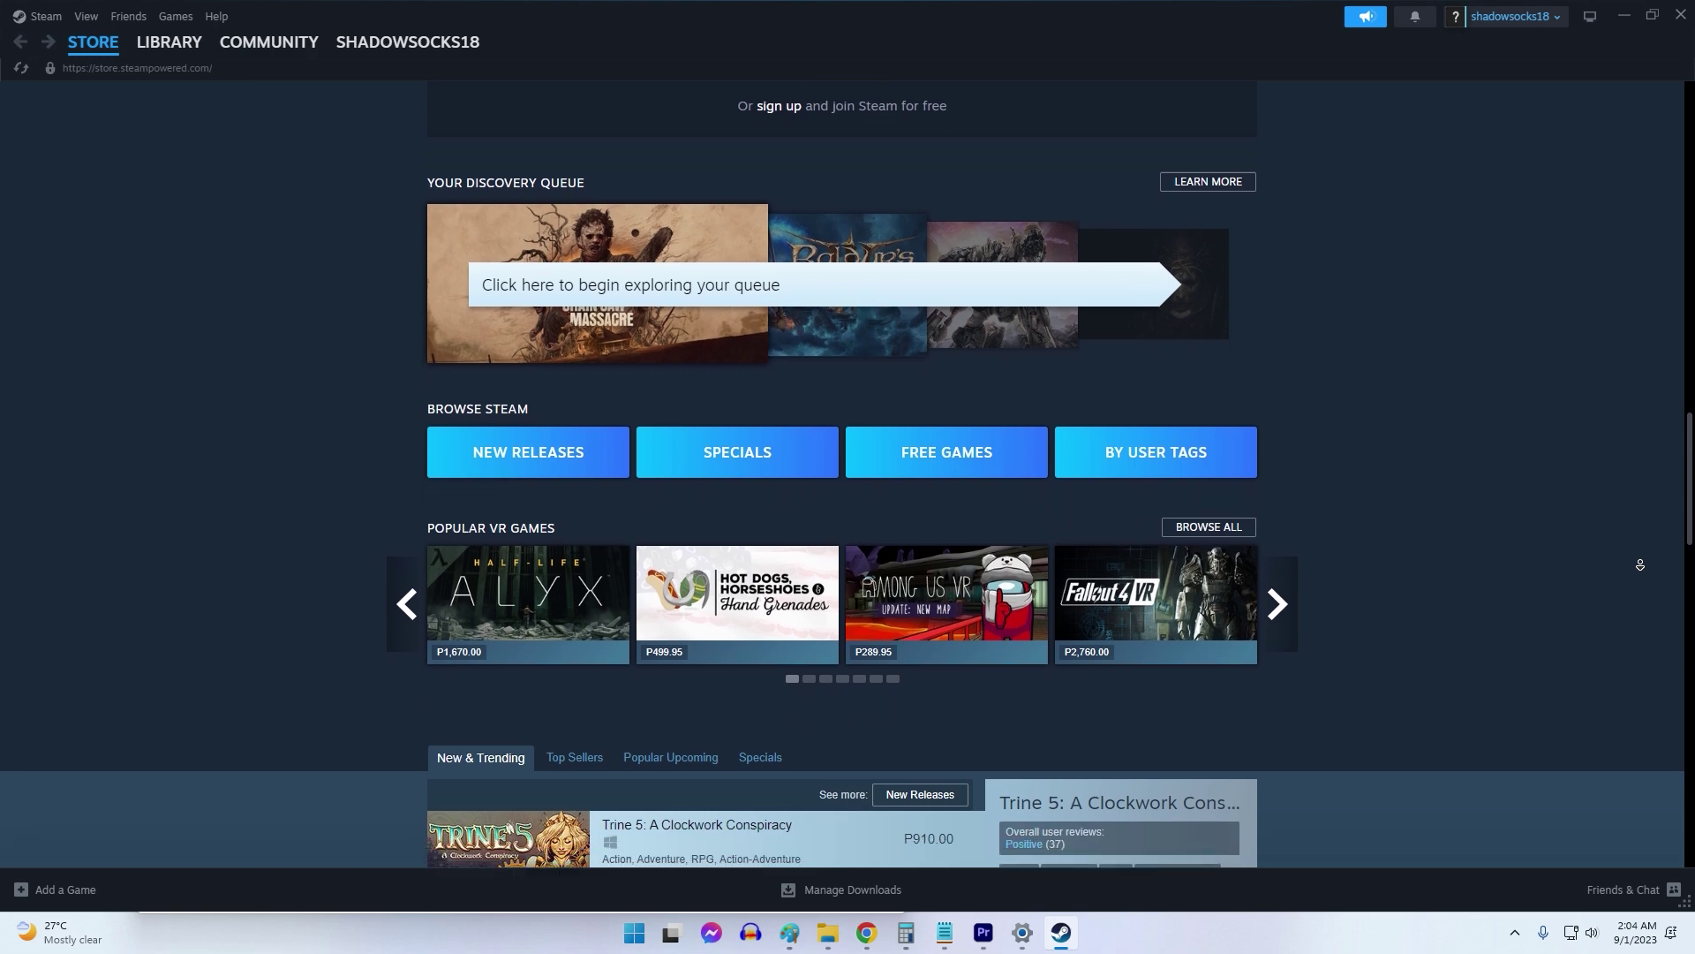
{"action": "scroll", "coordinate": [1639, 564], "scroll_direction": "down", "scroll_amount": 2}
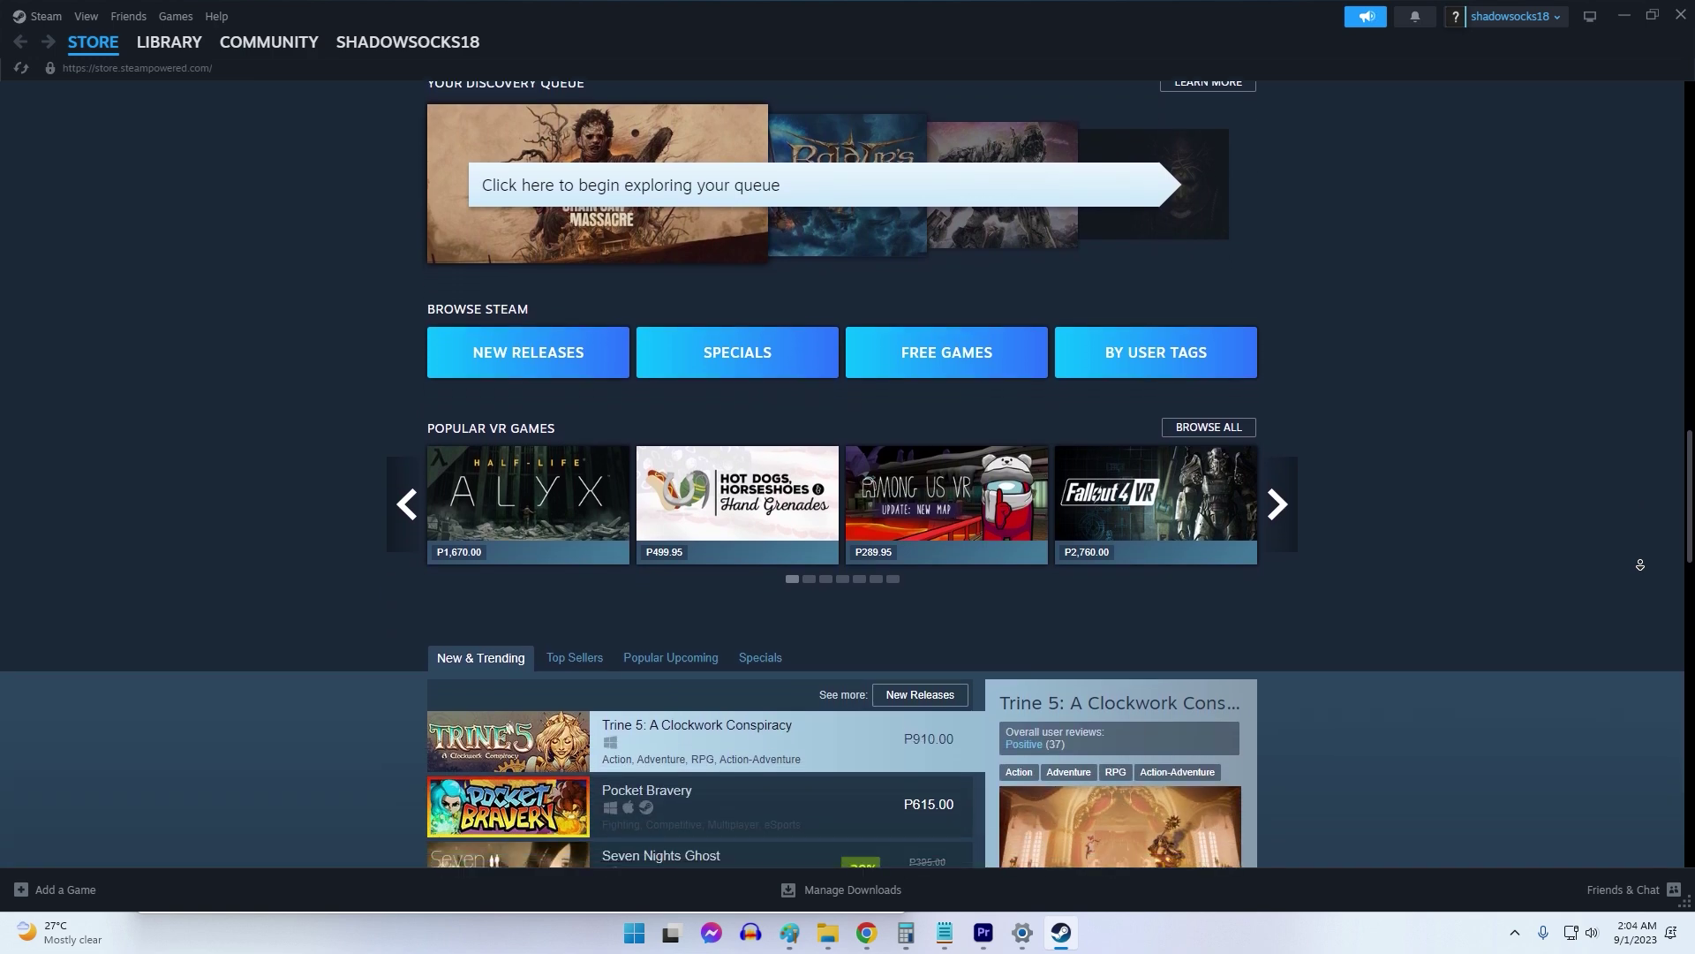
{"action": "scroll", "coordinate": [1640, 564], "scroll_direction": "down", "scroll_amount": 2}
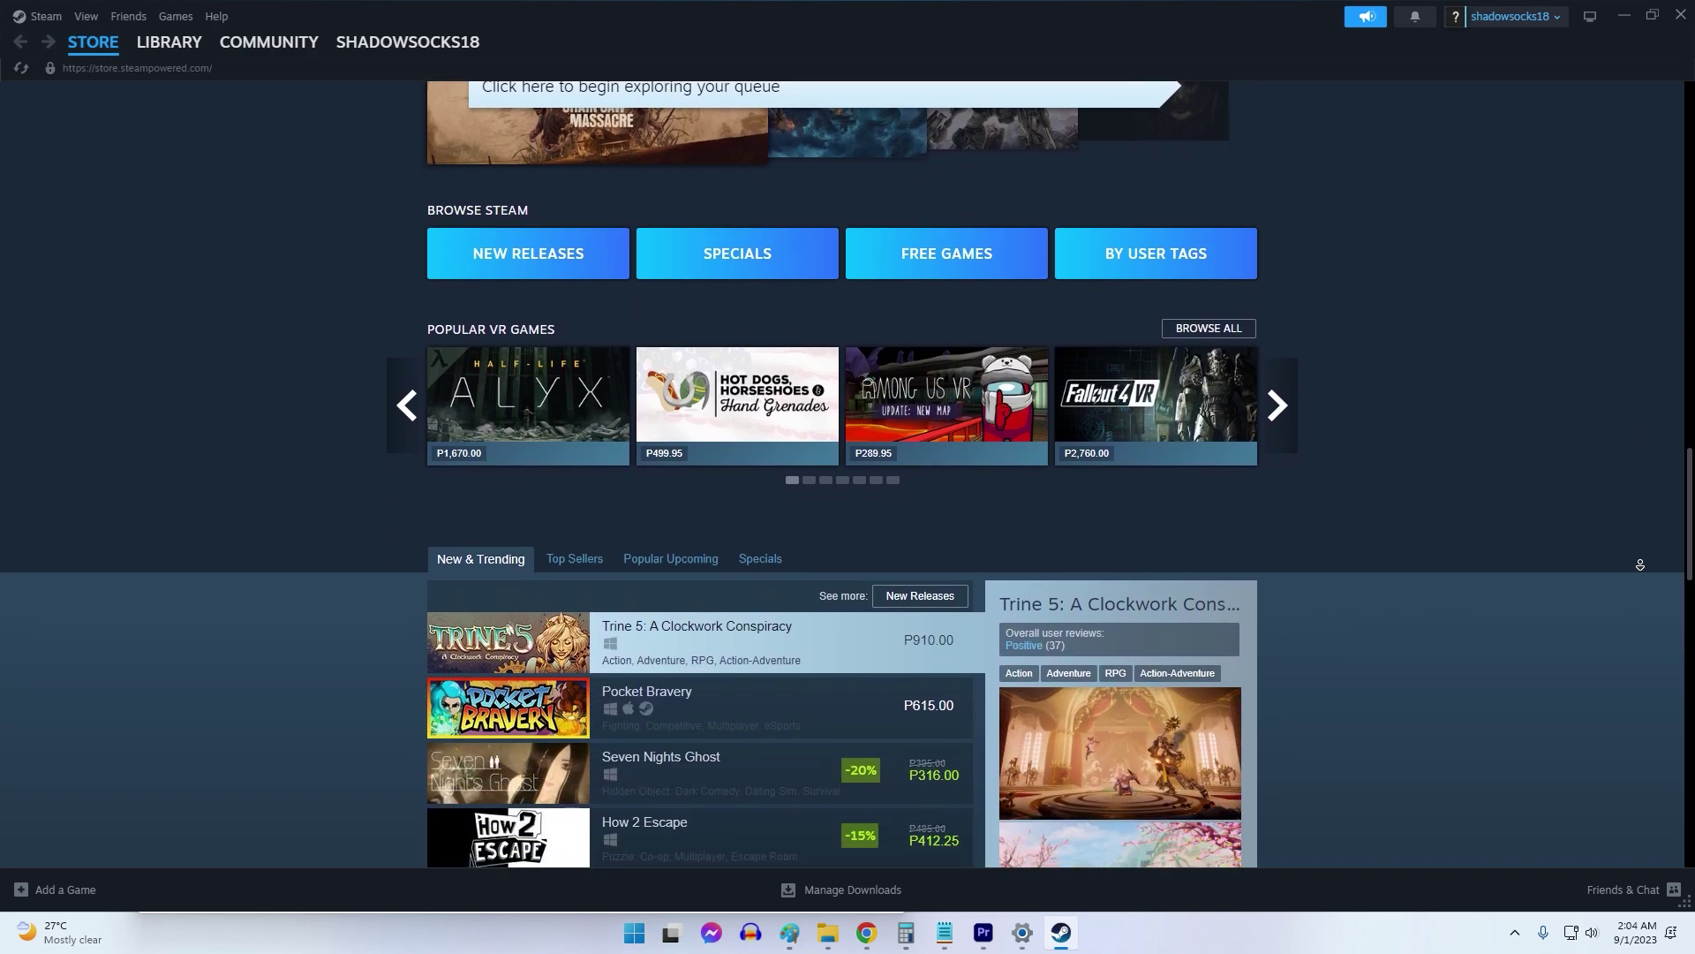
{"action": "scroll", "coordinate": [1640, 565], "scroll_direction": "down", "scroll_amount": 2}
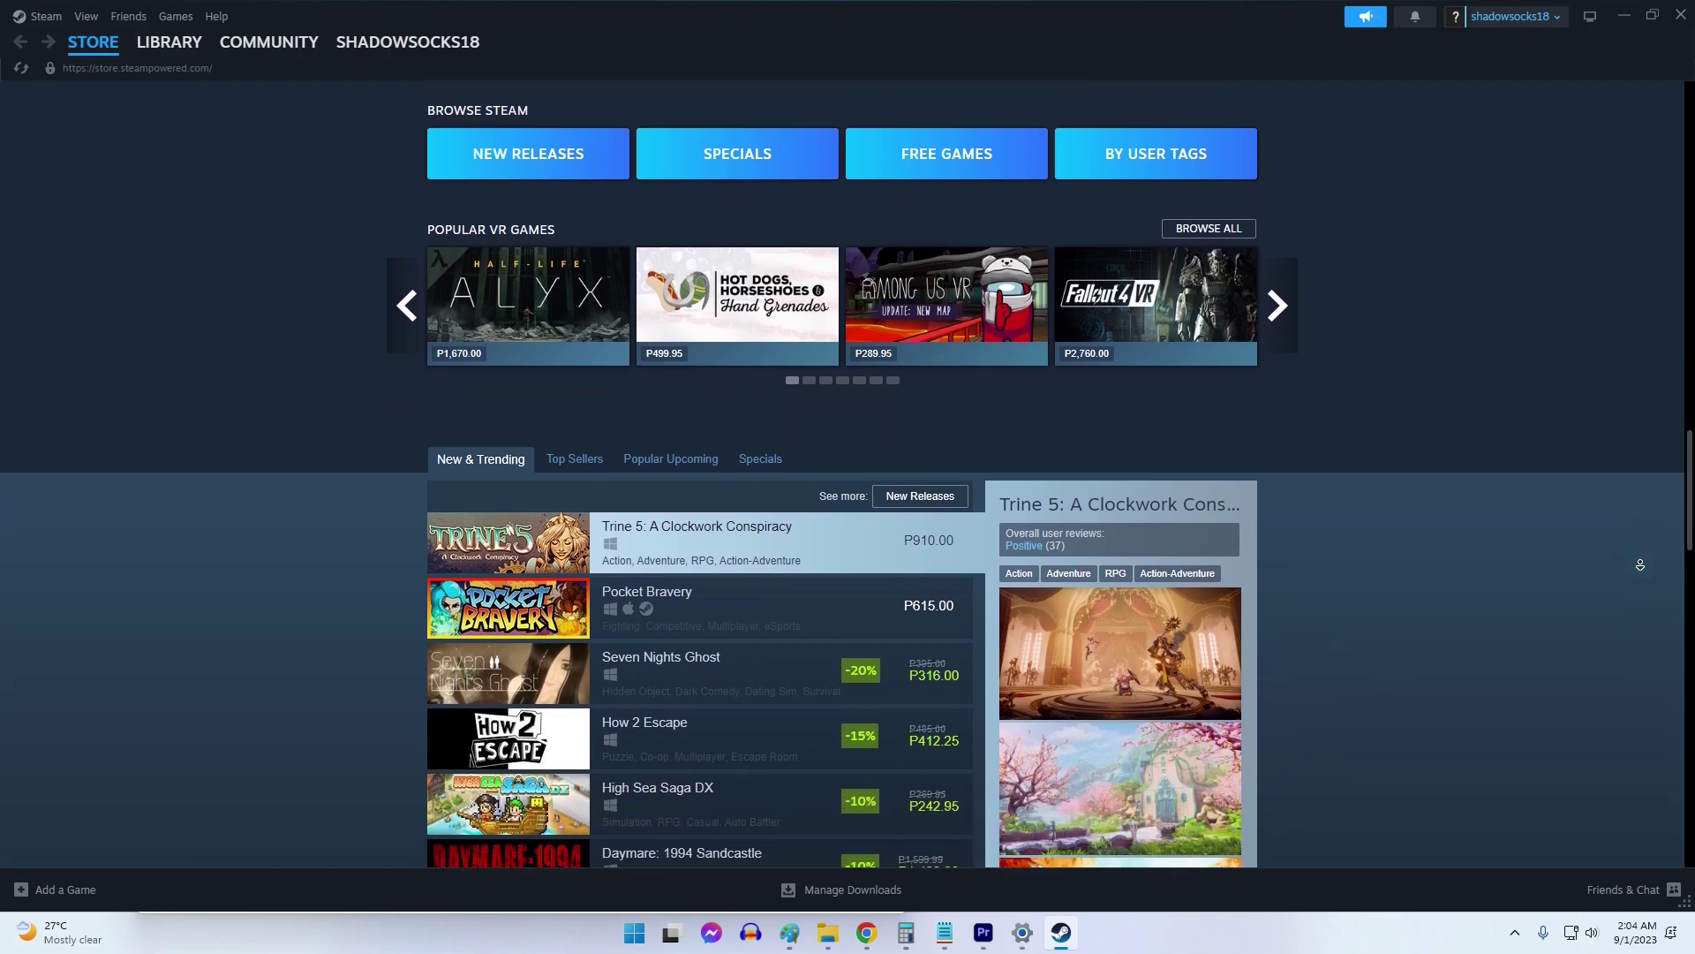